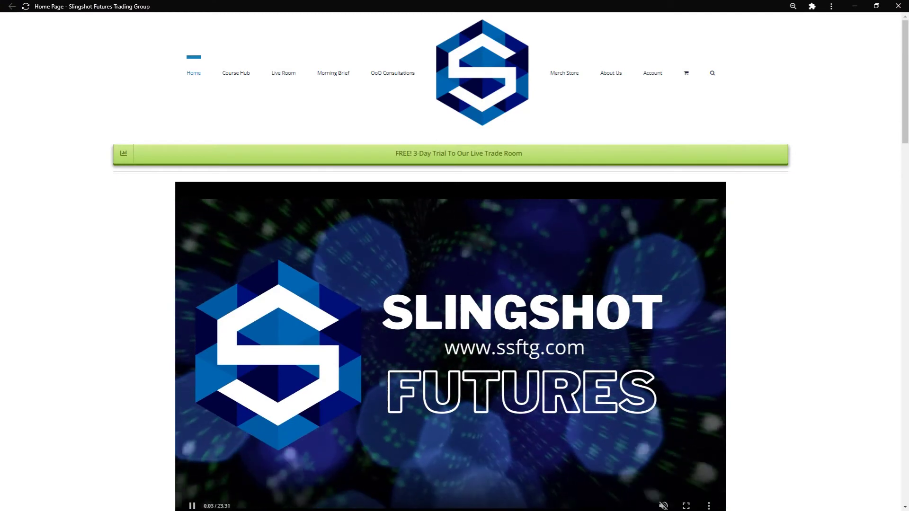
Open the Morning Brief page and look through its levels table and futures charts down to Euro Futures.
{"action": "left_click", "coordinate": [333, 72]}
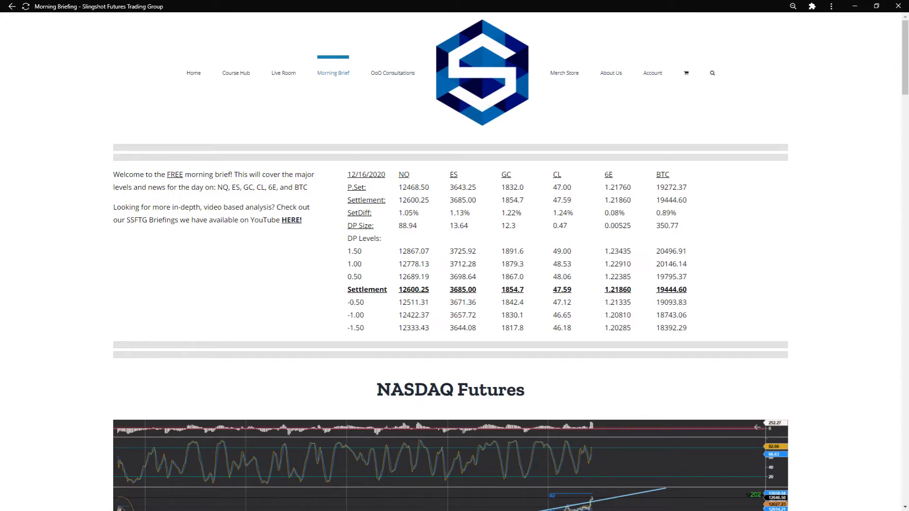
{"action": "scroll", "coordinate": [450, 261], "scroll_direction": "down", "scroll_amount": 7}
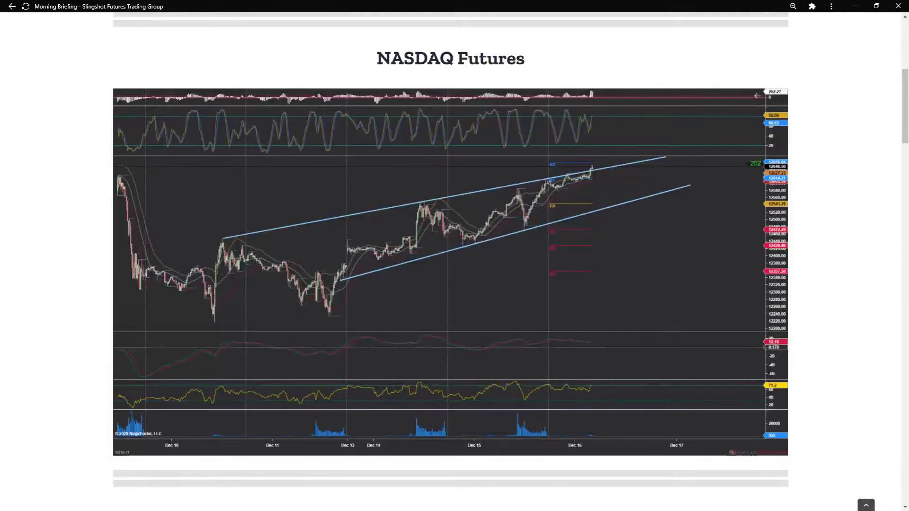
{"action": "scroll", "coordinate": [450, 260], "scroll_direction": "down", "scroll_amount": 4}
{"action": "scroll", "coordinate": [450, 260], "scroll_direction": "down", "scroll_amount": 10}
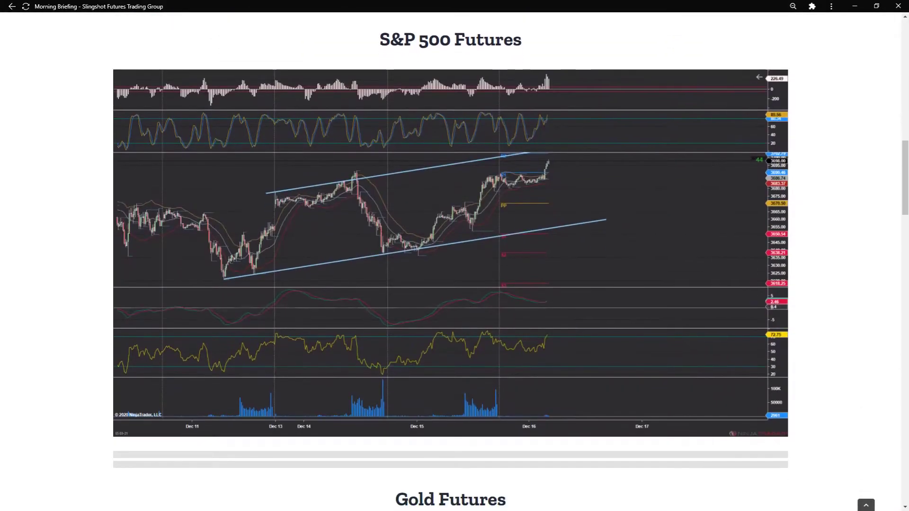
{"action": "scroll", "coordinate": [450, 260], "scroll_direction": "down", "scroll_amount": 10}
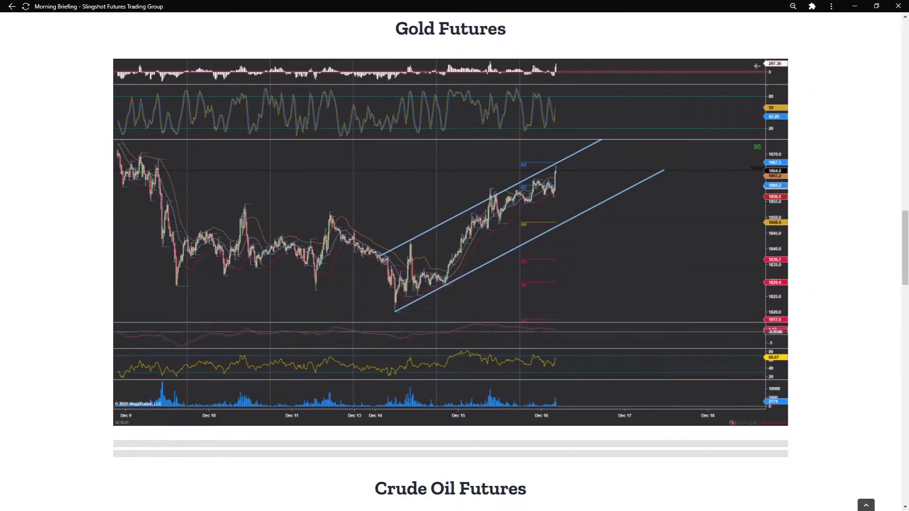
{"action": "scroll", "coordinate": [449, 260], "scroll_direction": "down", "scroll_amount": 10}
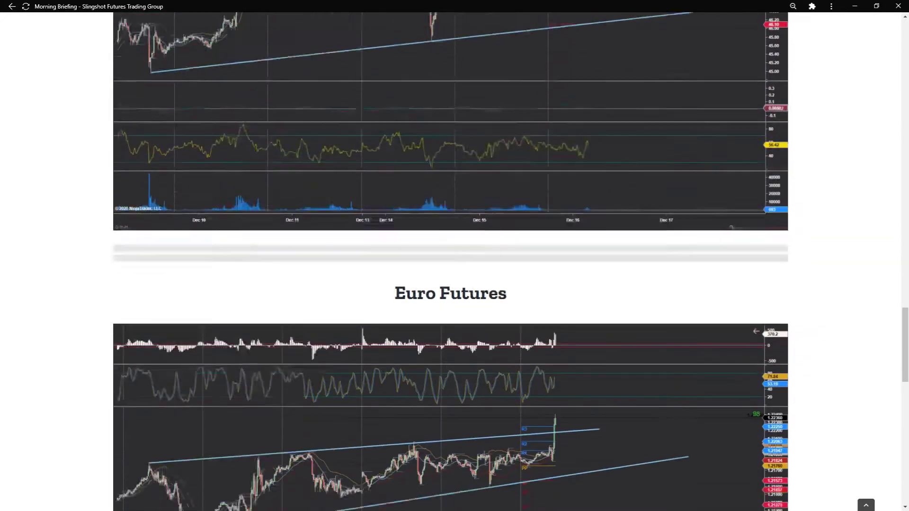
{"action": "scroll", "coordinate": [450, 260], "scroll_direction": "down", "scroll_amount": 10}
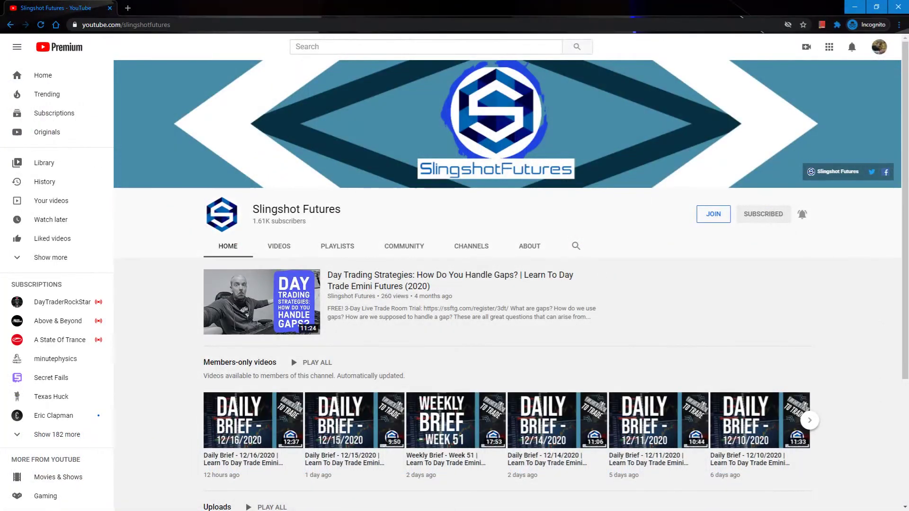
Examine the detailed perks of the Level 1: SSFTG Briefings membership on the Slingshot Futures YouTube channel, and close the membership dialog.
{"action": "left_click", "coordinate": [713, 214]}
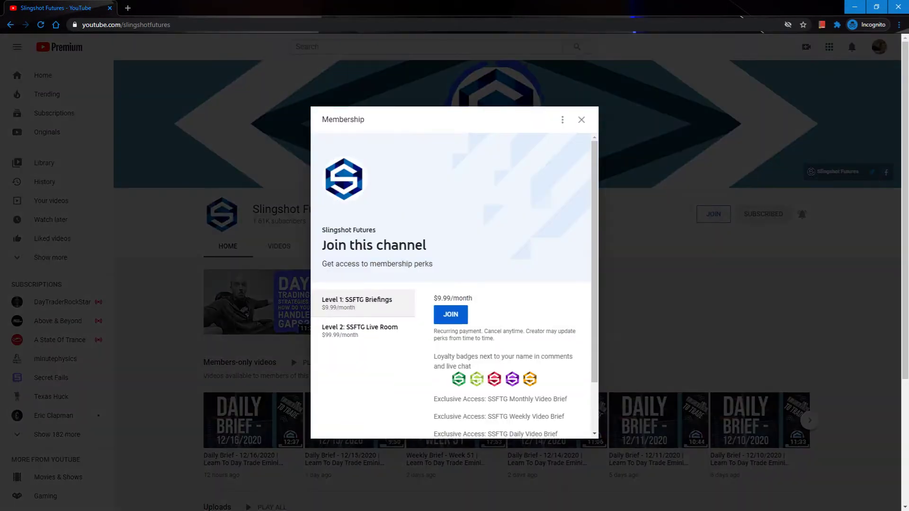
{"action": "scroll", "coordinate": [452, 284], "scroll_direction": "down", "scroll_amount": 2}
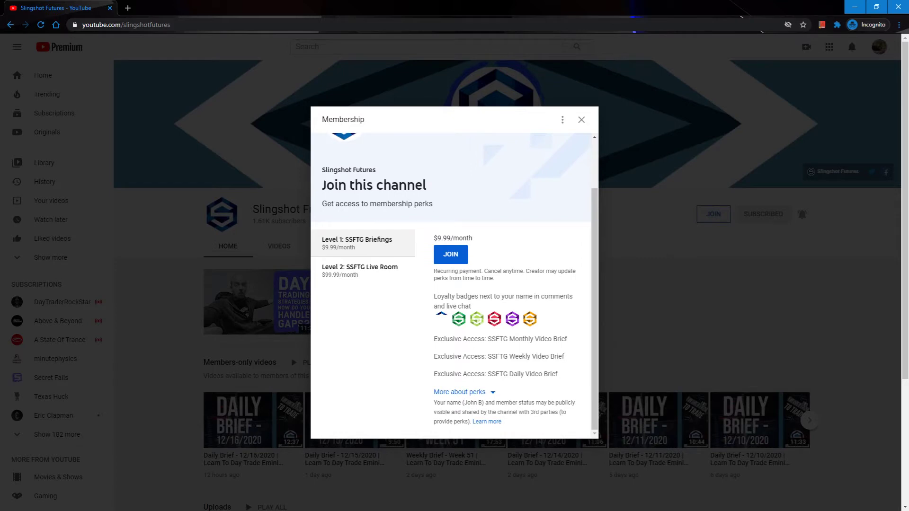
{"action": "left_click", "coordinate": [459, 392]}
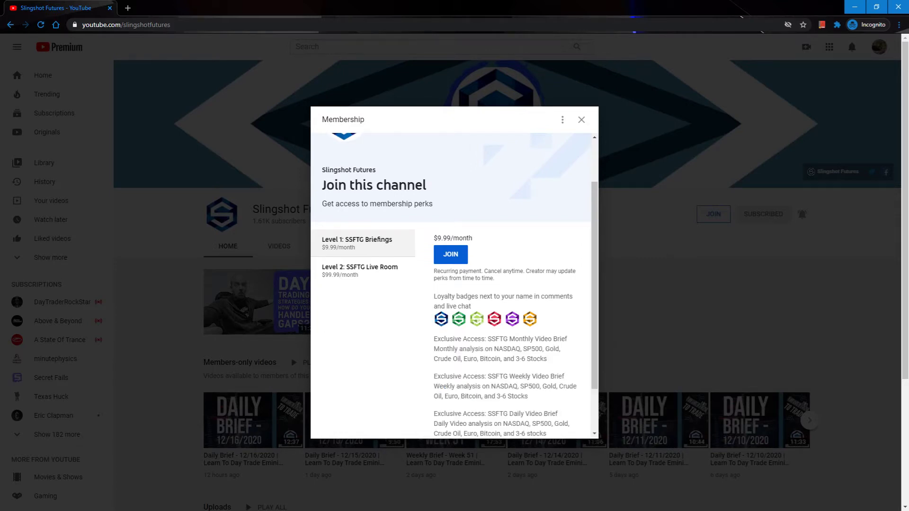
{"action": "scroll", "coordinate": [452, 284], "scroll_direction": "down", "scroll_amount": 2}
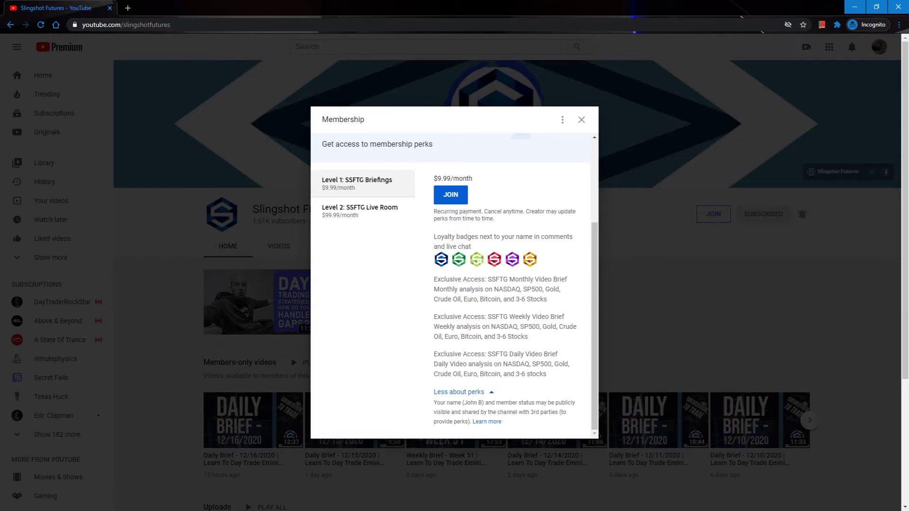
{"action": "left_click", "coordinate": [261, 288]}
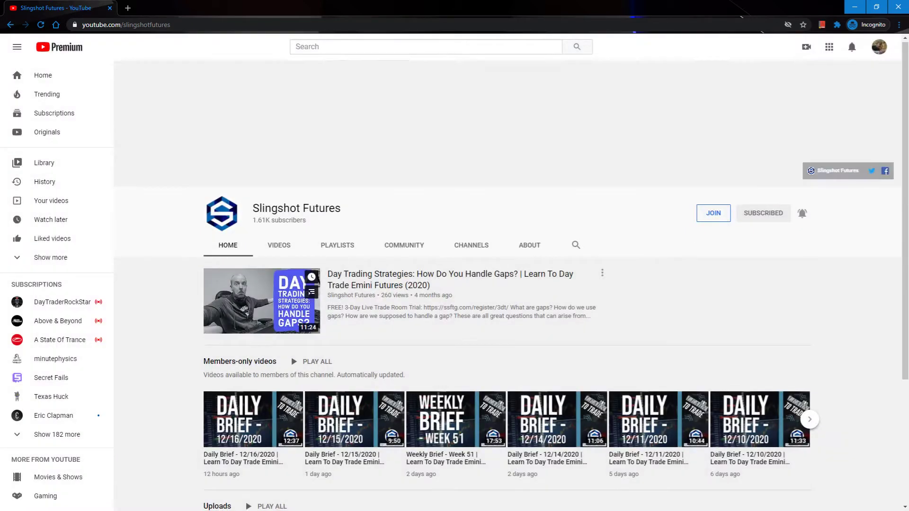
Look over the channel's members-only videos and uploads.
{"action": "scroll", "coordinate": [260, 289], "scroll_direction": "down", "scroll_amount": 3}
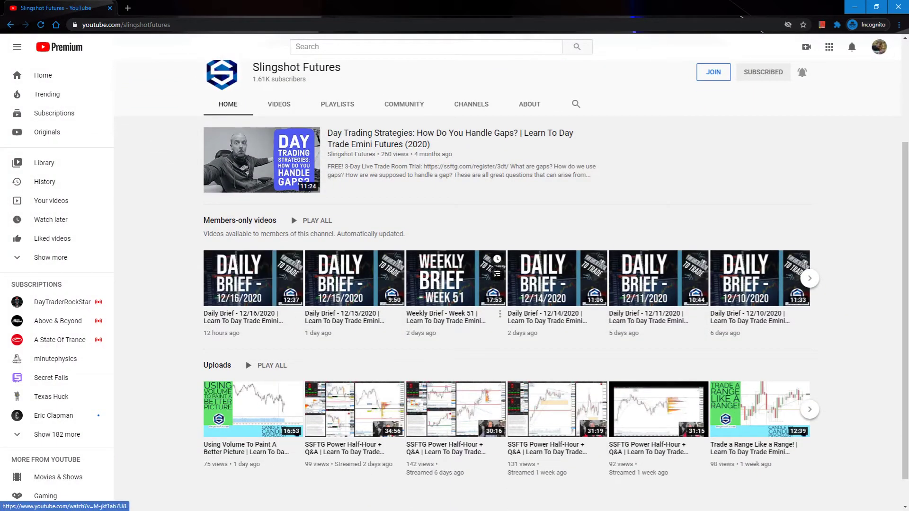
{"action": "scroll", "coordinate": [800, 265], "scroll_direction": "up", "scroll_amount": 1}
{"action": "scroll", "coordinate": [714, 213], "scroll_direction": "up", "scroll_amount": 2}
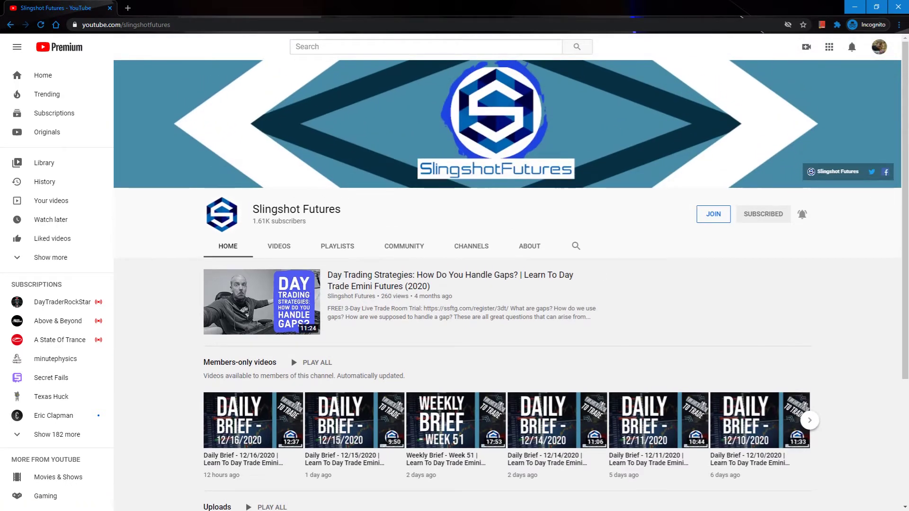
Reopen the channel's membership offer and expand the detailed perks of Level 2: SSFTG Live Room.
{"action": "left_click", "coordinate": [714, 214]}
{"action": "scroll", "coordinate": [452, 284], "scroll_direction": "down", "scroll_amount": 1}
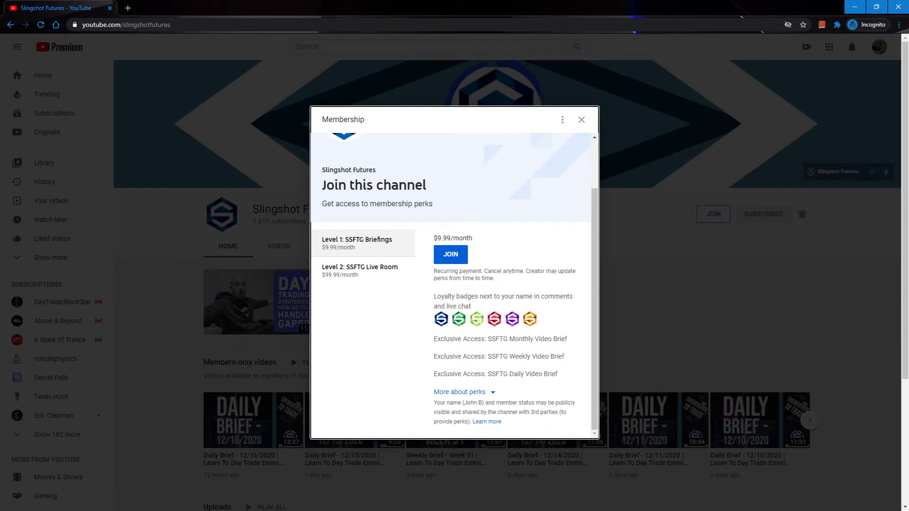
{"action": "left_click", "coordinate": [360, 271]}
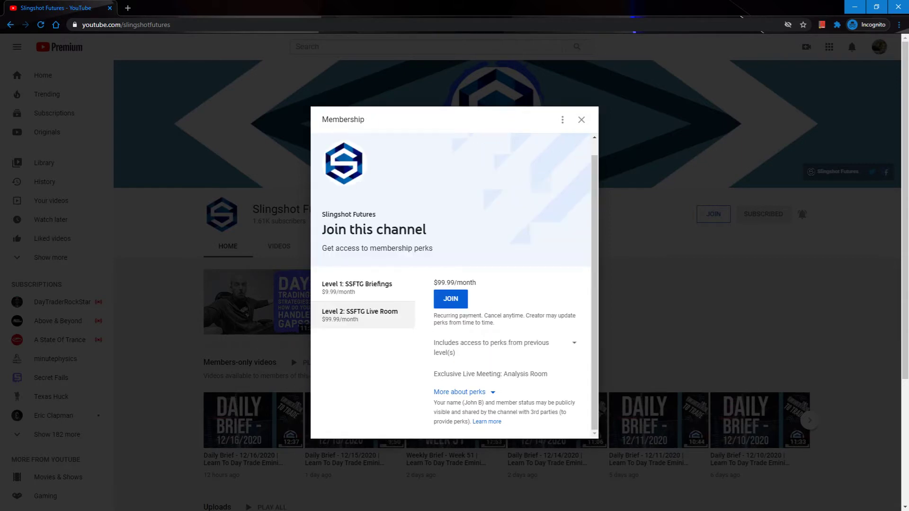
{"action": "left_click", "coordinate": [464, 392]}
{"action": "scroll", "coordinate": [452, 284], "scroll_direction": "down", "scroll_amount": 1}
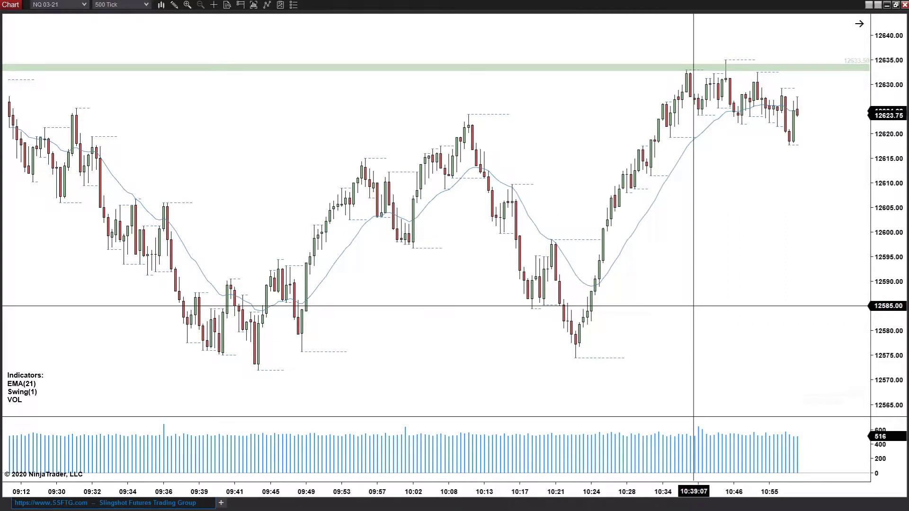
Switch the NQ 03-21 chart to 50-tick bars and go back to the volume spikes around 15:32 on December 16.
{"action": "type", "text": "50T"}
{"action": "key", "text": "Return"}
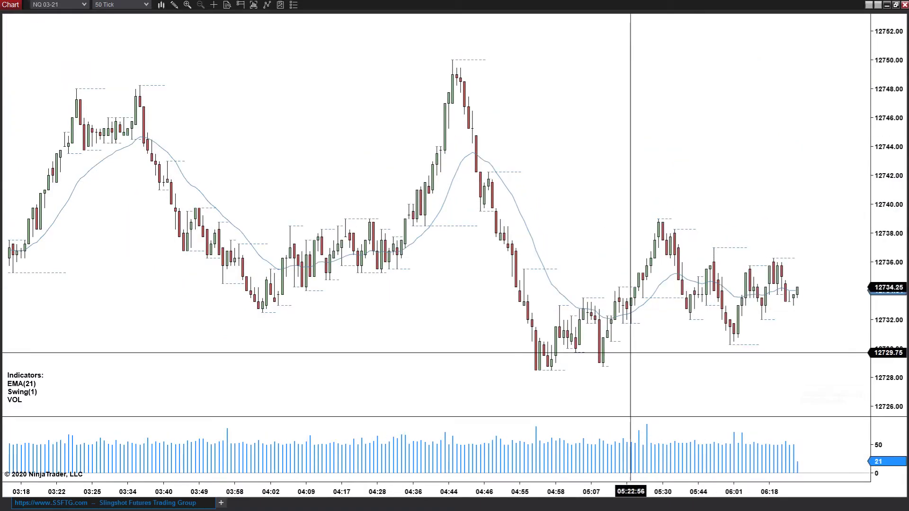
{"action": "left_click_drag", "start_coordinate": [538, 491], "coordinate": [691, 492]}
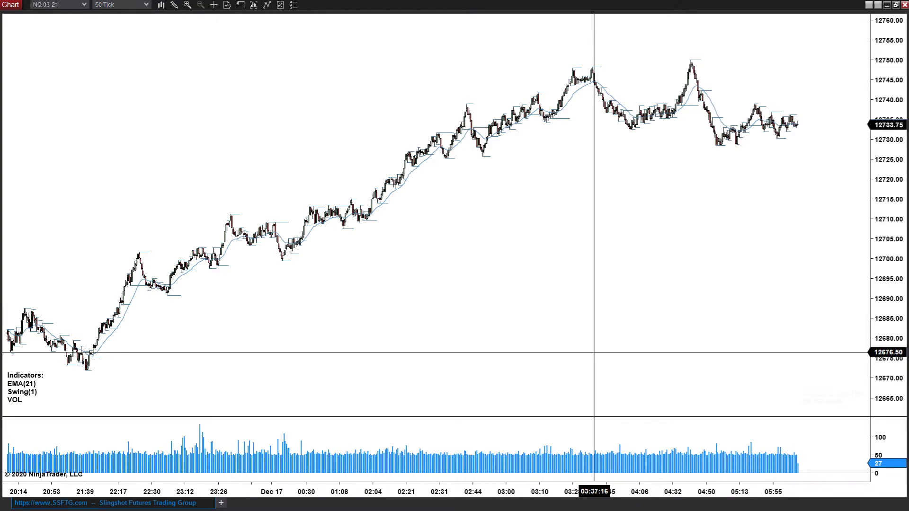
{"action": "left_click_drag", "start_coordinate": [546, 349], "coordinate": [785, 345]}
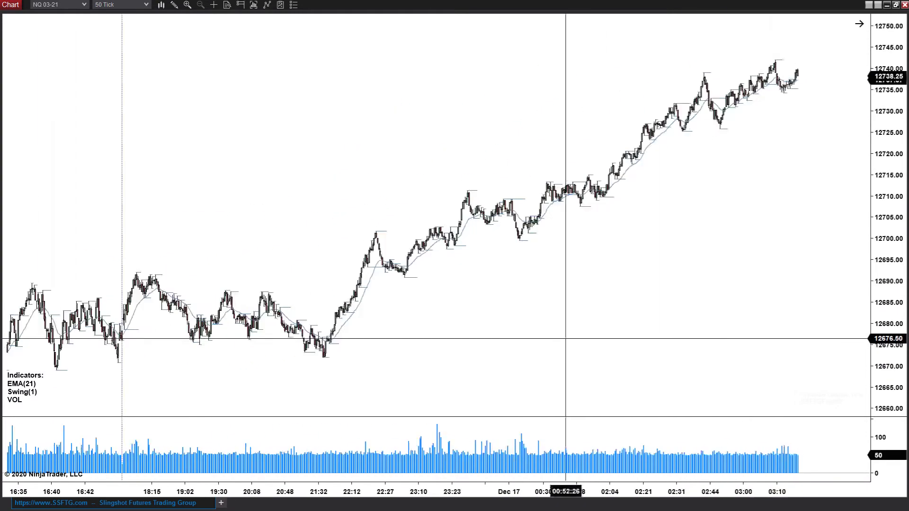
{"action": "left_click_drag", "start_coordinate": [466, 337], "coordinate": [547, 335]}
{"action": "scroll", "coordinate": [548, 336], "scroll_direction": "up", "scroll_amount": 10}
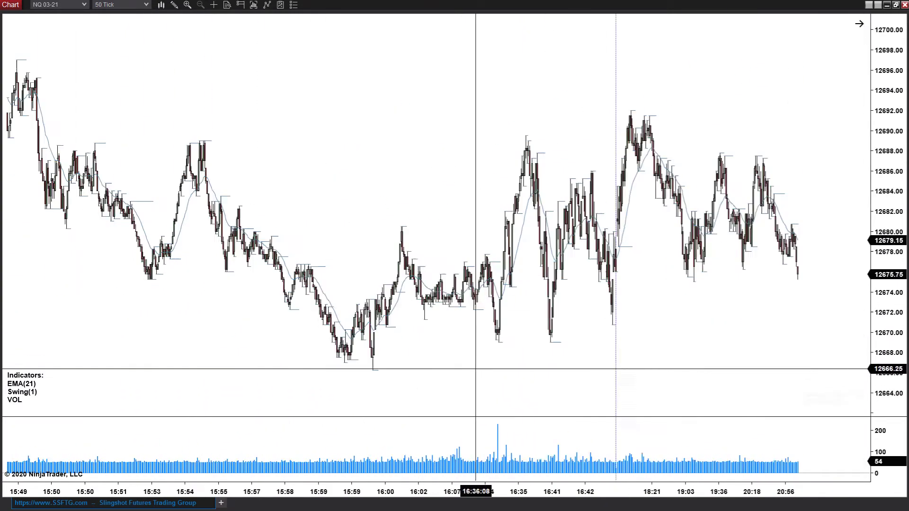
{"action": "scroll", "coordinate": [410, 379], "scroll_direction": "up", "scroll_amount": 10}
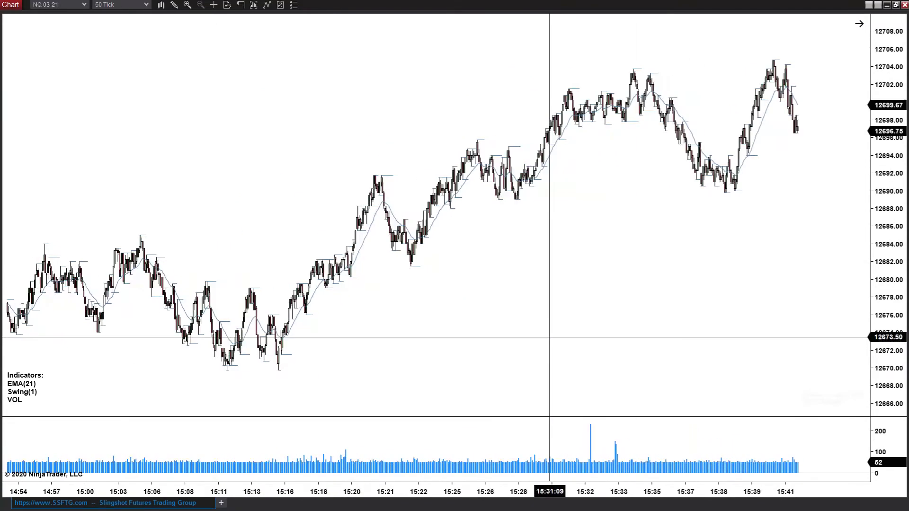
Circle the tallest volume spike near 15:32 temporarily and clear the marking.
{"action": "mouse_move", "coordinate": [581, 417]}
{"action": "left_mouse_down"}
{"action": "mouse_move", "coordinate": [608, 454]}
{"action": "mouse_move", "coordinate": [590, 415]}
{"action": "left_mouse_up"}
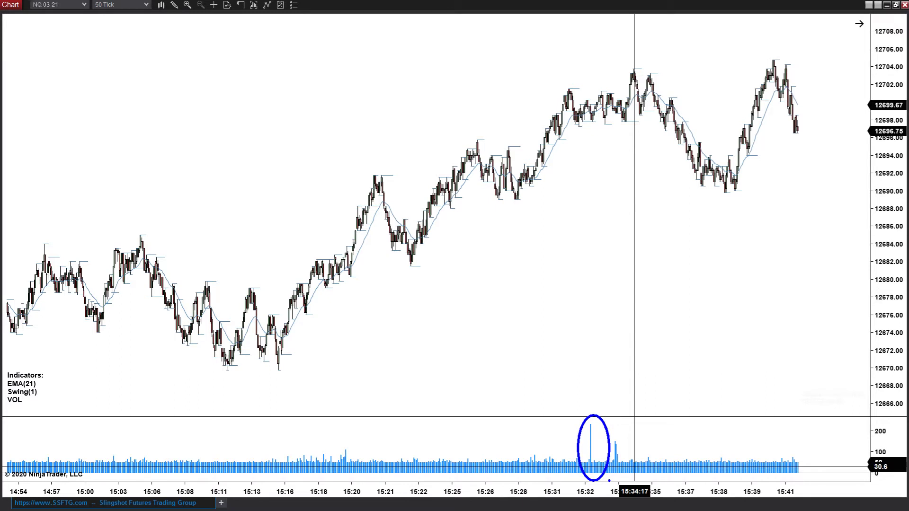
{"action": "key", "text": "Escape"}
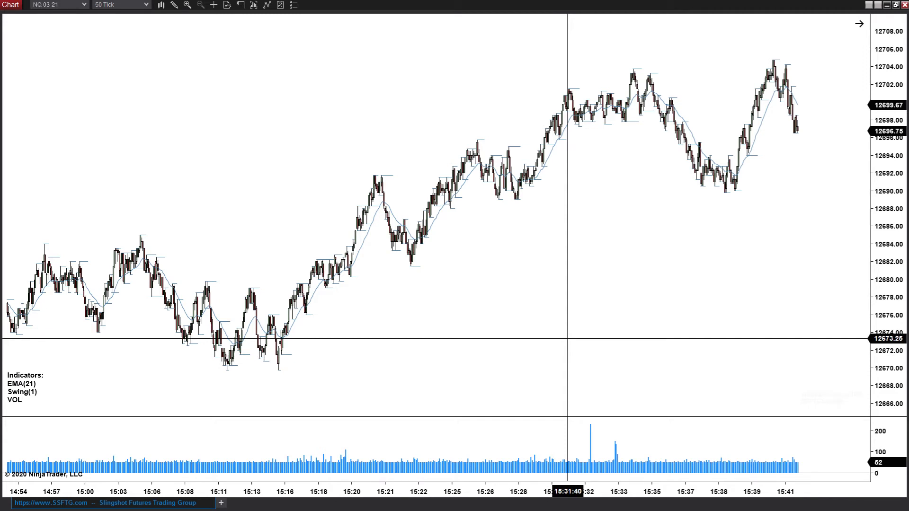
Set the NQ 03-21 chart to 500-tick bars and show the December 16 afternoon session.
{"action": "type", "text": "500T"}
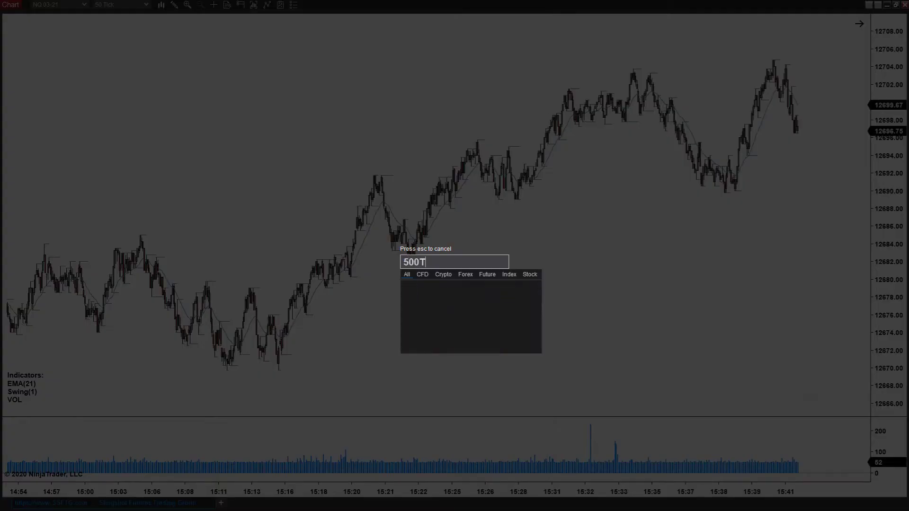
{"action": "key", "text": "Return"}
{"action": "left_click_drag", "start_coordinate": [532, 362], "coordinate": [907, 342]}
{"action": "left_click_drag", "start_coordinate": [507, 323], "coordinate": [357, 326]}
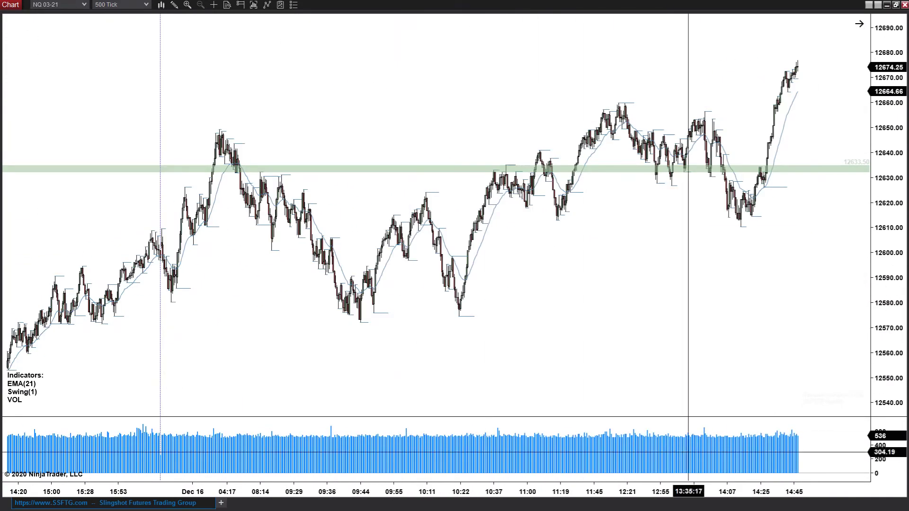
{"action": "left_click_drag", "start_coordinate": [733, 490], "coordinate": [359, 462]}
{"action": "scroll", "coordinate": [359, 462], "scroll_direction": "right", "scroll_amount": 10}
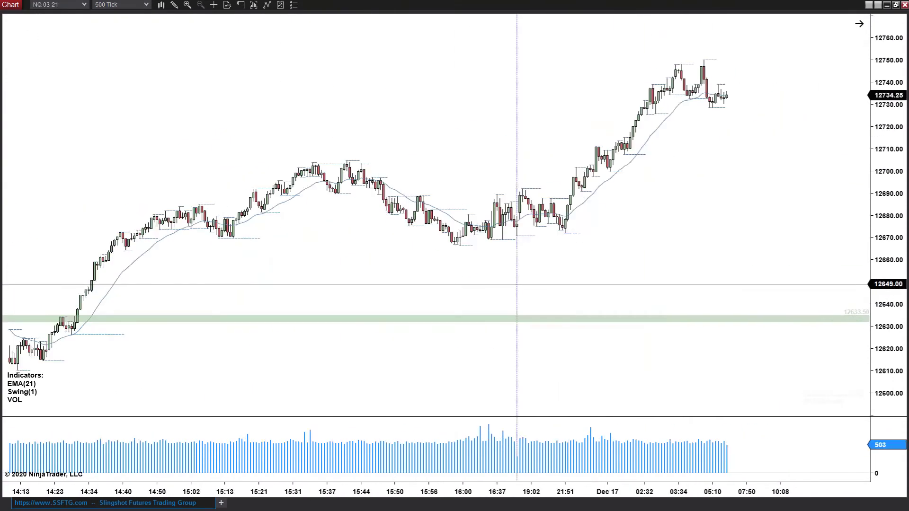
{"action": "scroll", "coordinate": [484, 243], "scroll_direction": "left", "scroll_amount": 5}
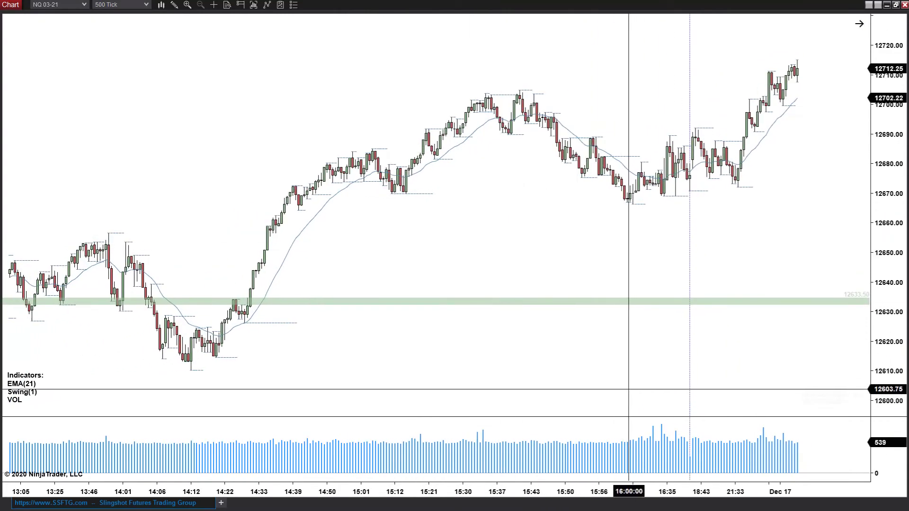
Draw ellipses around the volume spikes near 15:34 and around the price candles directly above them.
{"action": "left_click", "coordinate": [467, 428]}
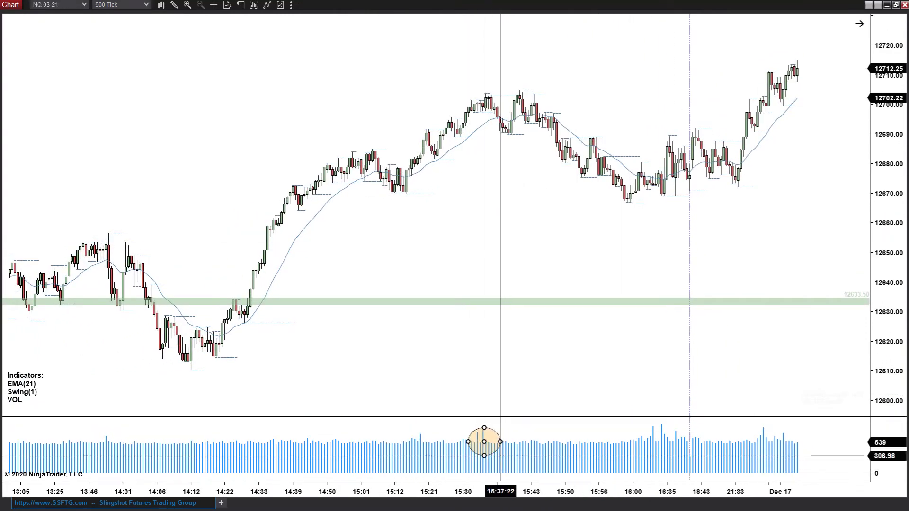
{"action": "left_click", "coordinate": [492, 453]}
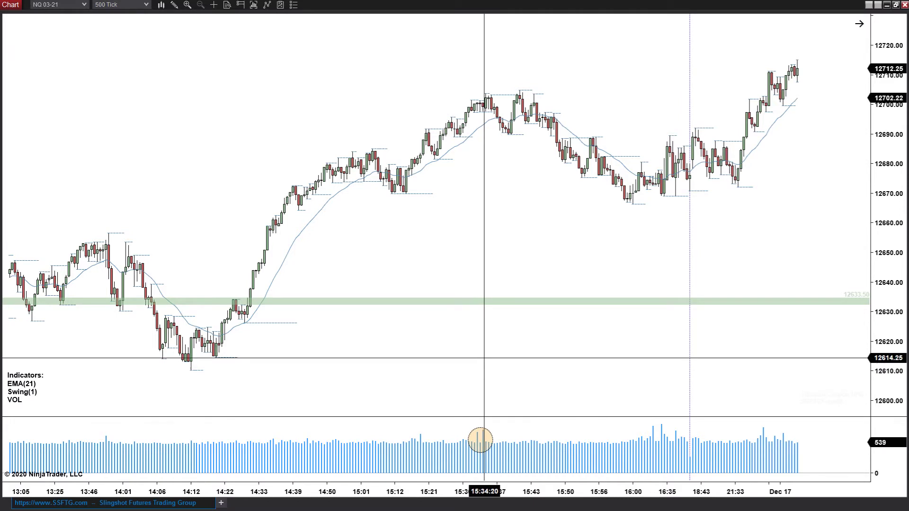
{"action": "left_click_drag", "start_coordinate": [469, 78], "coordinate": [497, 126]}
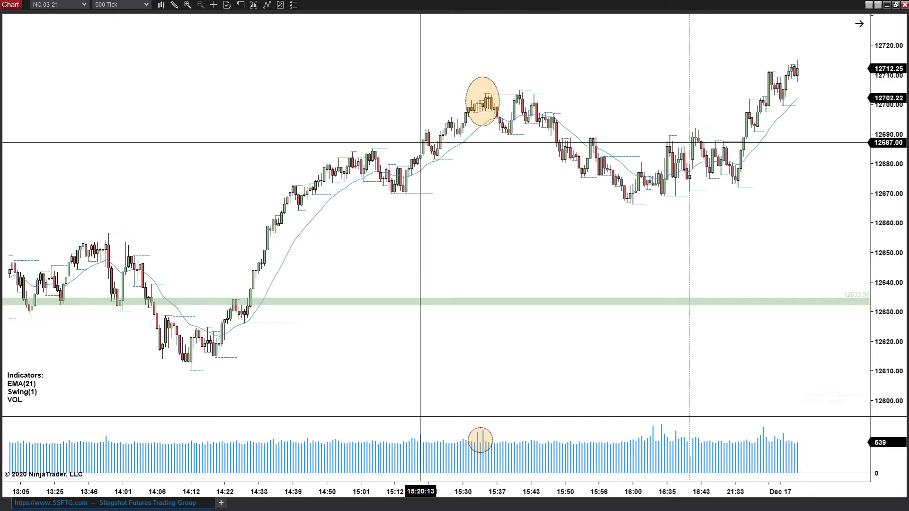
Mark the volume spike and price candles near 15:20 and the candles near 16:35 with ellipses.
{"action": "left_click_drag", "start_coordinate": [412, 427], "coordinate": [428, 458]}
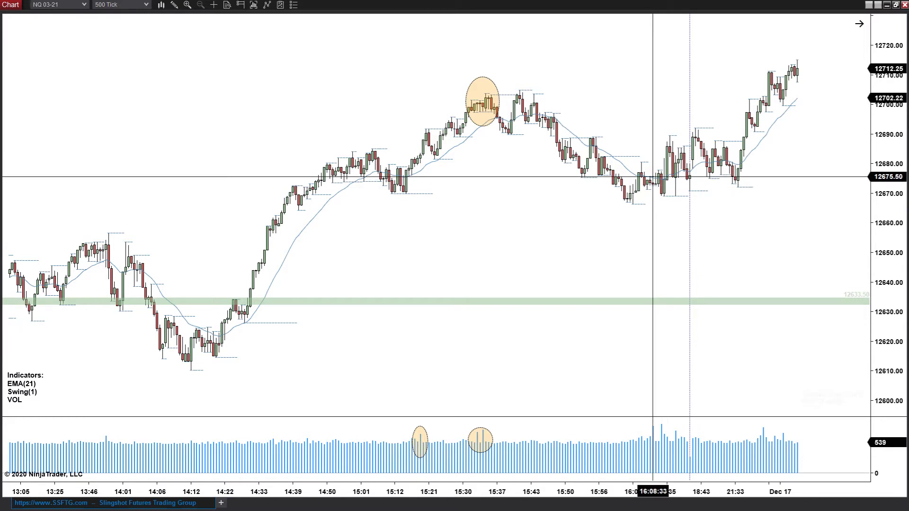
{"action": "left_click_drag", "start_coordinate": [649, 164], "coordinate": [687, 201]}
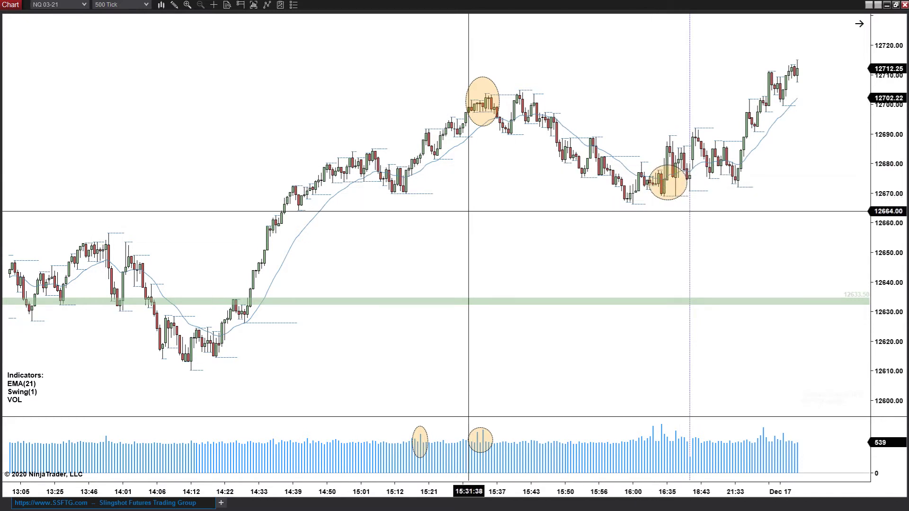
{"action": "mouse_move", "coordinate": [412, 138]}
{"action": "left_mouse_down"}
{"action": "mouse_move", "coordinate": [432, 140]}
{"action": "mouse_move", "coordinate": [432, 179]}
{"action": "left_mouse_up"}
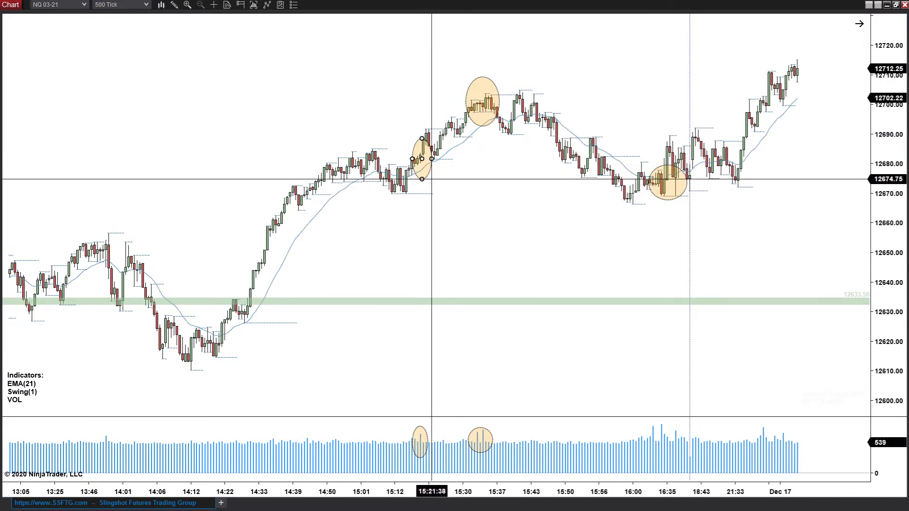
Change the marked-up 500-tick chart's interval to 50 ticks.
{"action": "type", "text": "50T"}
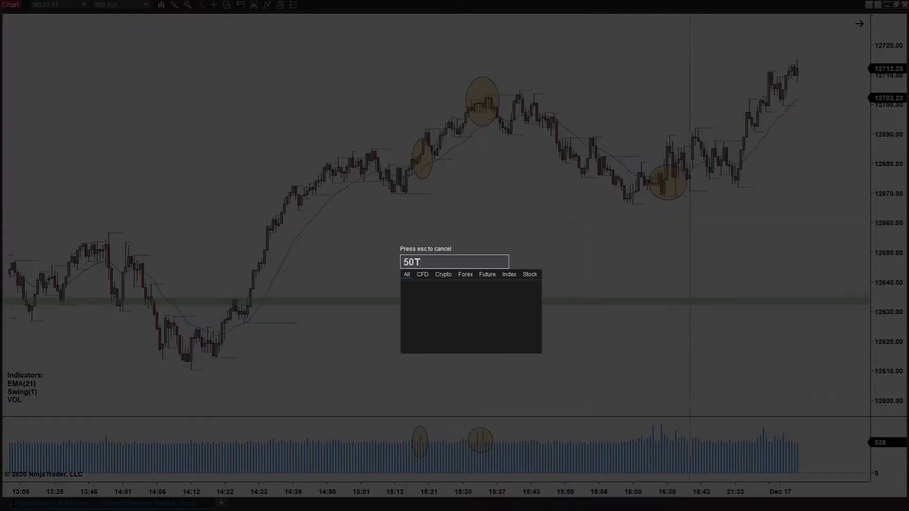
{"action": "key", "text": "Return"}
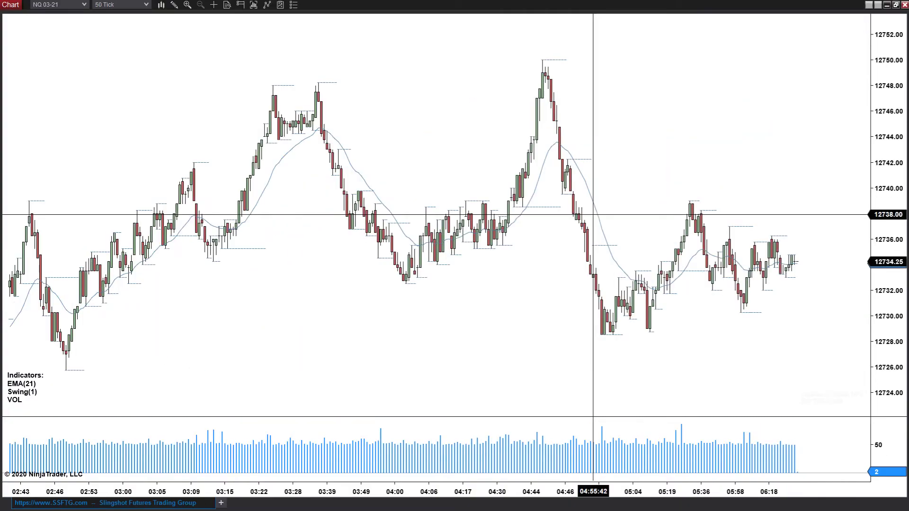
Go back through the 50-tick chart to the ellipse around 15:20 and examine the volume bars beneath it.
{"action": "scroll", "coordinate": [471, 320], "scroll_direction": "down", "scroll_amount": 15}
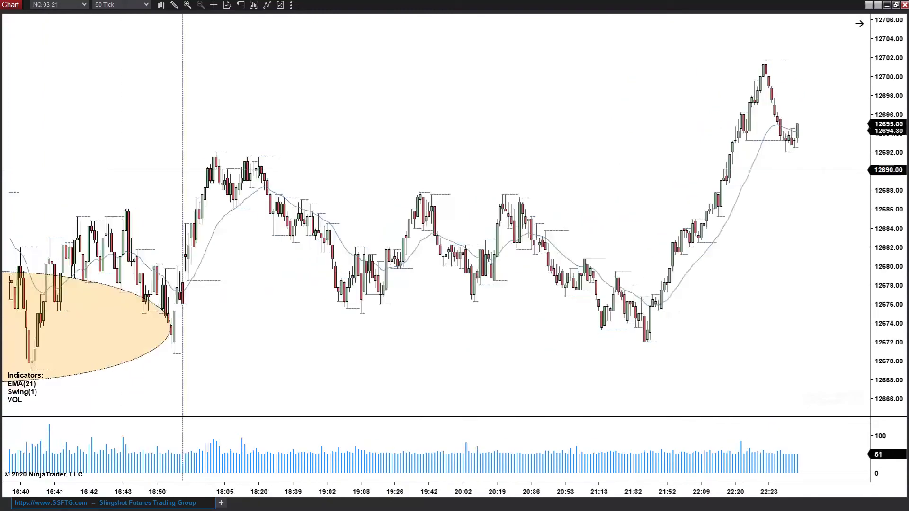
{"action": "scroll", "coordinate": [433, 365], "scroll_direction": "down", "scroll_amount": 15}
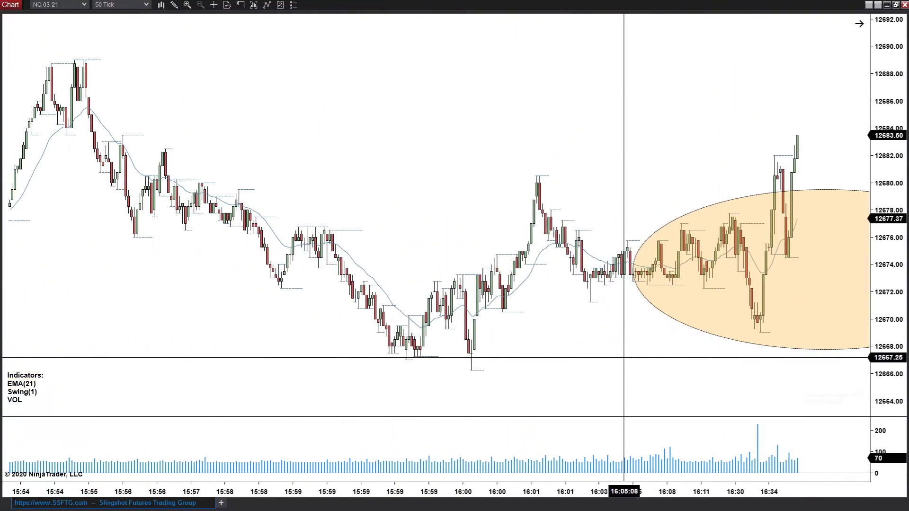
{"action": "scroll", "coordinate": [428, 365], "scroll_direction": "down", "scroll_amount": 15}
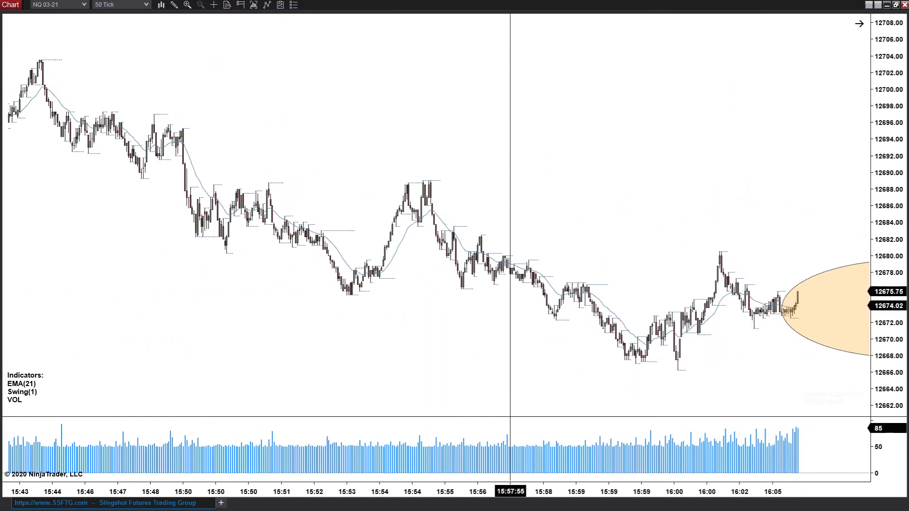
{"action": "scroll", "coordinate": [450, 354], "scroll_direction": "down", "scroll_amount": 10}
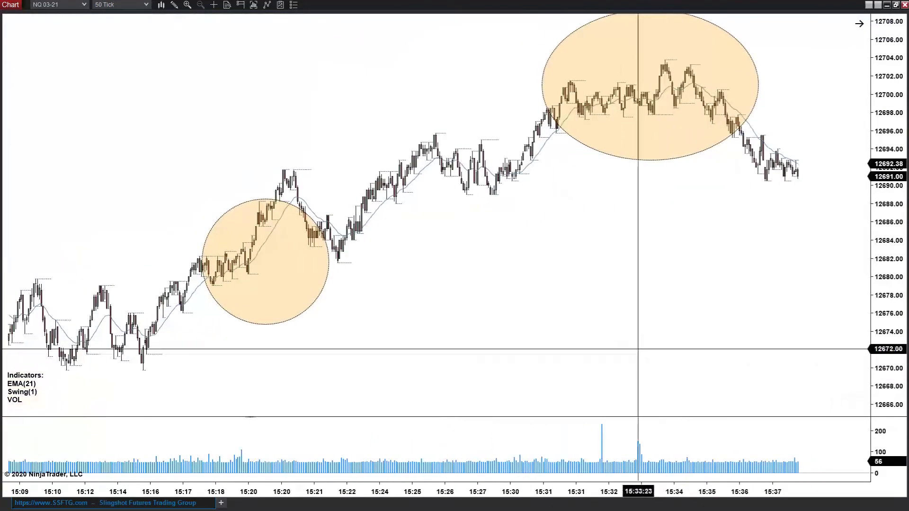
{"action": "scroll", "coordinate": [710, 300], "scroll_direction": "down", "scroll_amount": 5}
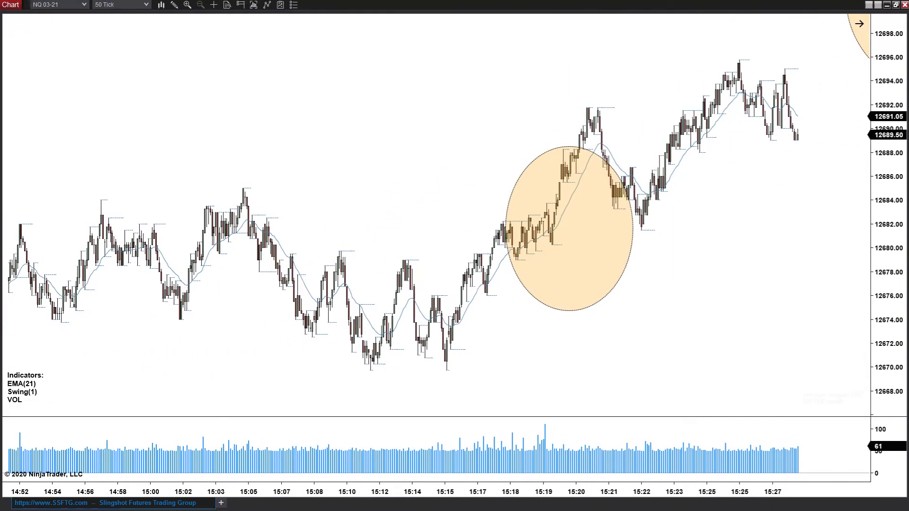
Point out the volume bars between about 15:16 and 15:20 with temporary screen markings, and clear each marking.
{"action": "left_click_drag", "start_coordinate": [440, 441], "coordinate": [439, 241]}
{"action": "key", "text": "Escape"}
{"action": "left_click_drag", "start_coordinate": [441, 440], "coordinate": [553, 423]}
{"action": "key", "text": "Escape"}
Add an Order Flow Volume Profile at 15:19:46 over the candles inside the ellipse near 15:20.
{"action": "left_click", "coordinate": [175, 5]}
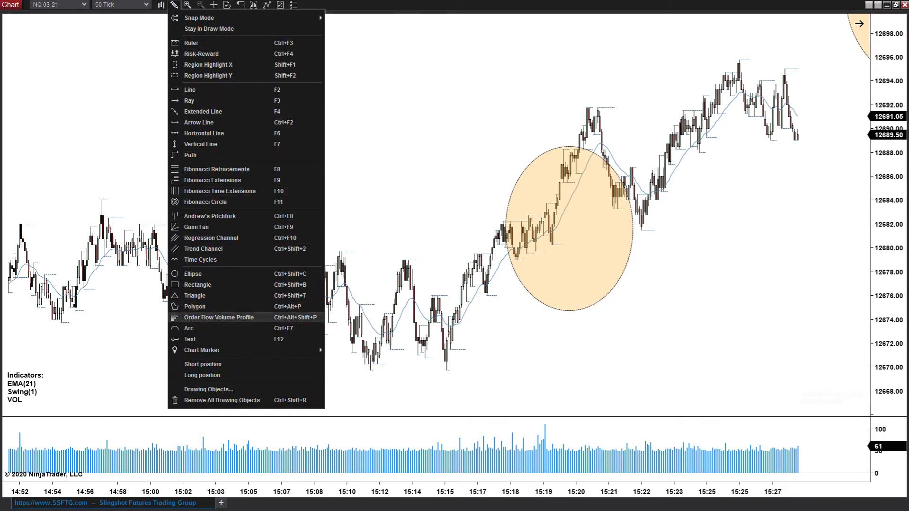
{"action": "left_click", "coordinate": [254, 317]}
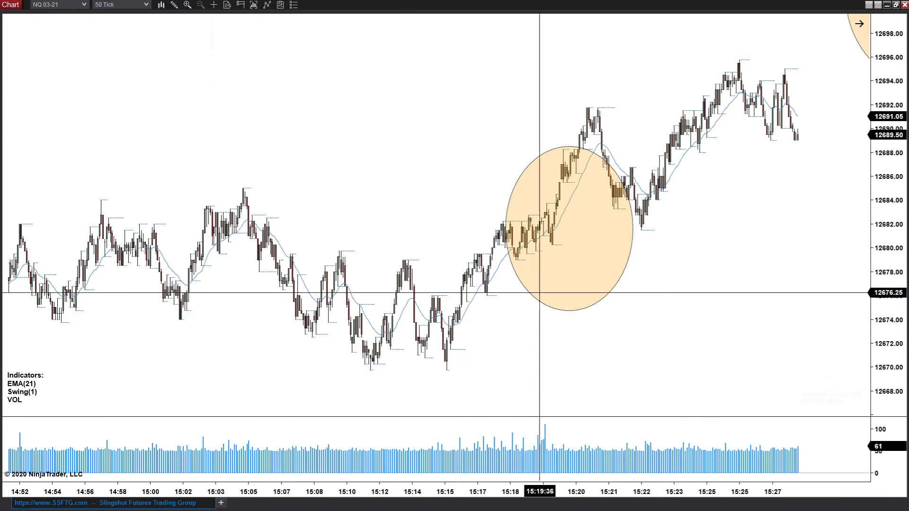
{"action": "left_click", "coordinate": [543, 228]}
{"action": "left_click", "coordinate": [555, 227]}
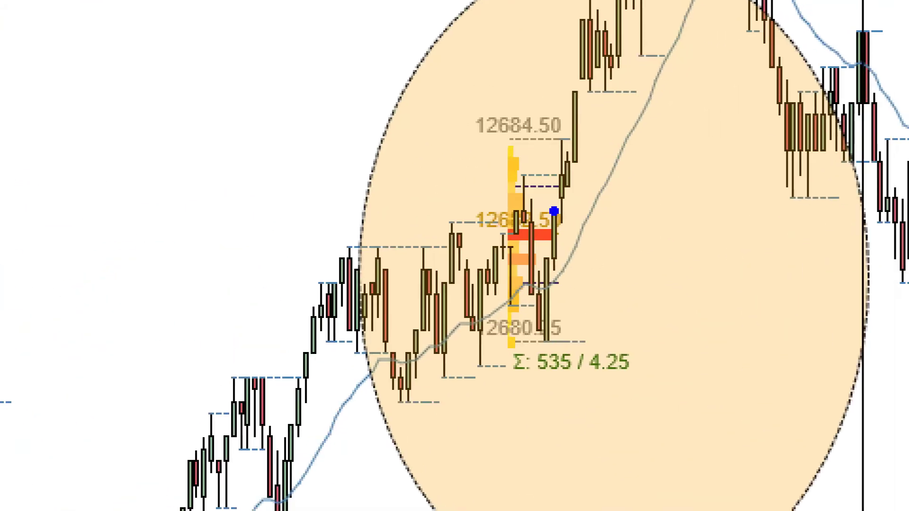
Mark the new profile's highest-volume price level and the price path around it with temporary lines and an arrow, and erase them.
{"action": "mouse_move", "coordinate": [505, 236]}
{"action": "left_mouse_down"}
{"action": "mouse_move", "coordinate": [670, 247]}
{"action": "mouse_move", "coordinate": [677, 258]}
{"action": "left_mouse_up"}
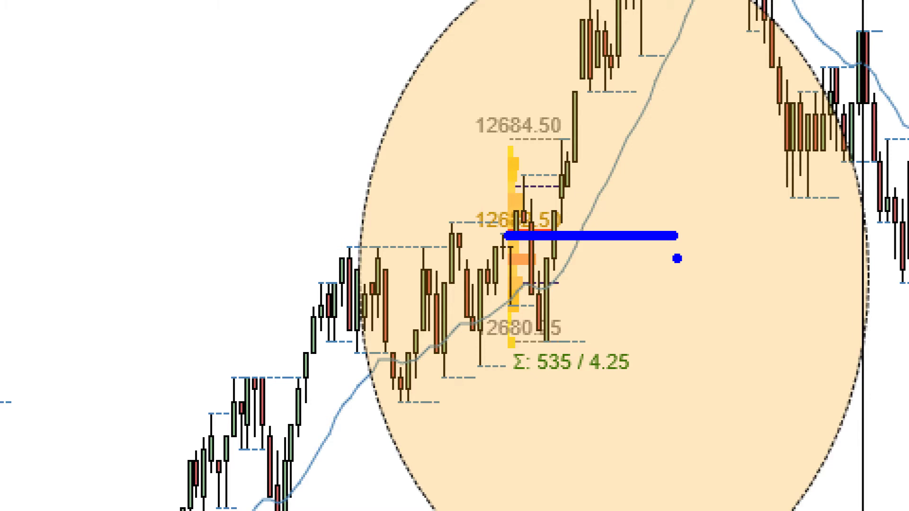
{"action": "key", "text": "e"}
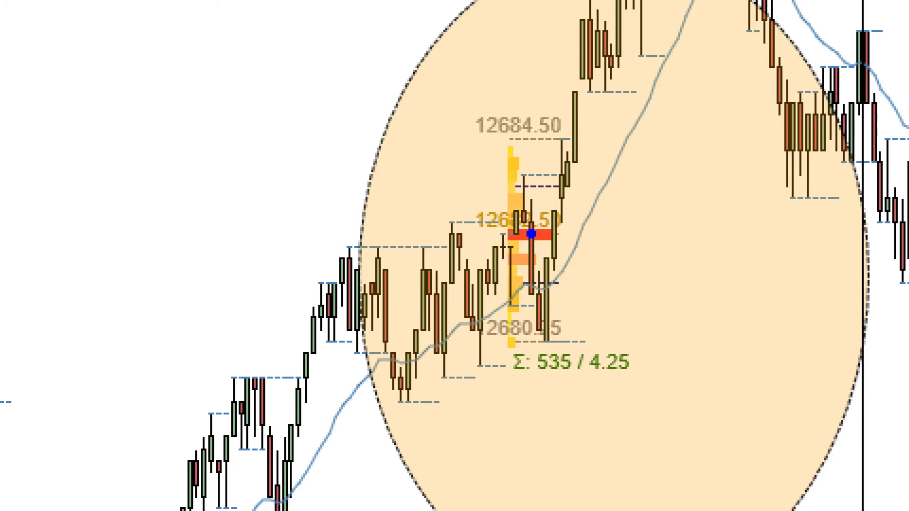
{"action": "mouse_move", "coordinate": [505, 235]}
{"action": "left_mouse_down"}
{"action": "mouse_move", "coordinate": [181, 227]}
{"action": "mouse_move", "coordinate": [1, 235]}
{"action": "left_mouse_up"}
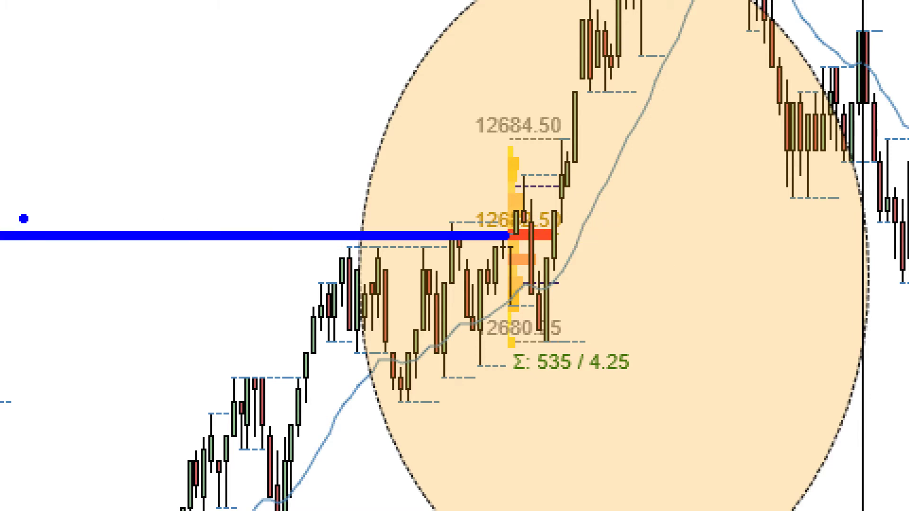
{"action": "left_click_drag", "start_coordinate": [311, 226], "coordinate": [311, 72]}
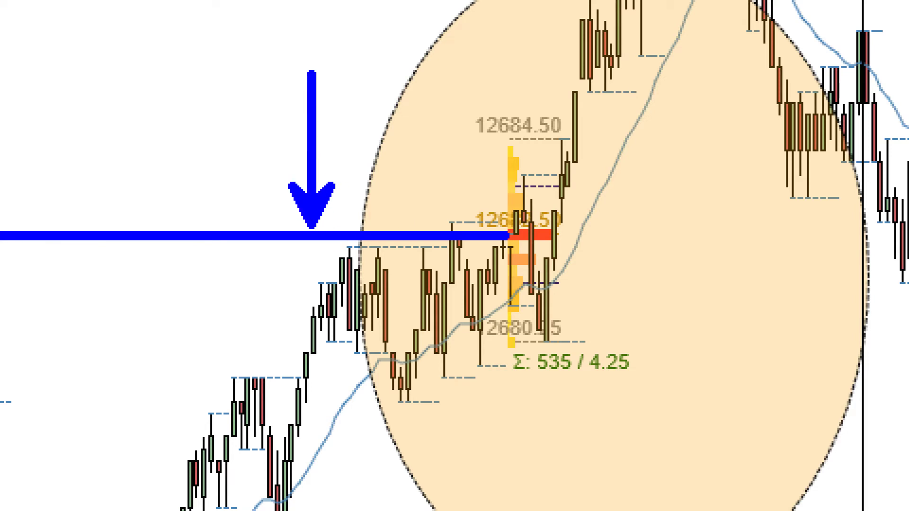
{"action": "mouse_move", "coordinate": [504, 229]}
{"action": "left_mouse_down"}
{"action": "mouse_move", "coordinate": [523, 256]}
{"action": "mouse_move", "coordinate": [515, 205]}
{"action": "mouse_move", "coordinate": [547, 349]}
{"action": "mouse_move", "coordinate": [624, 3]}
{"action": "left_mouse_up"}
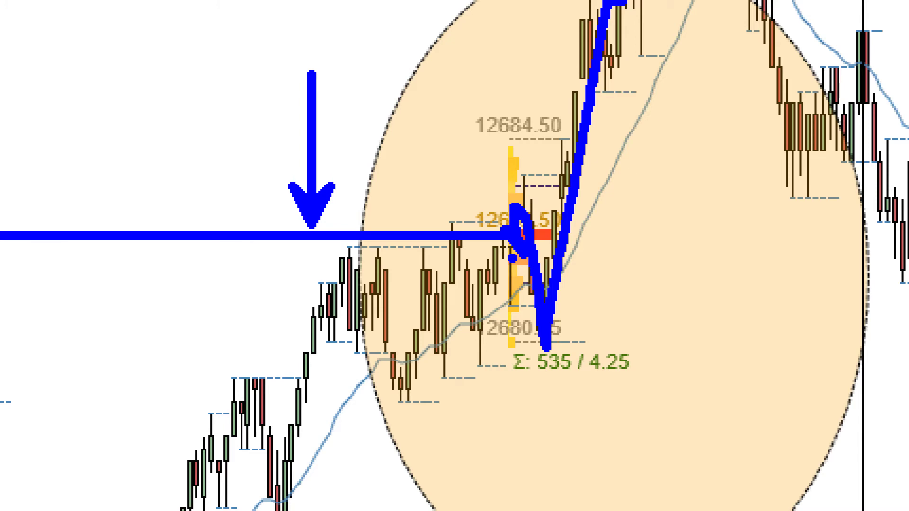
{"action": "key", "text": "e"}
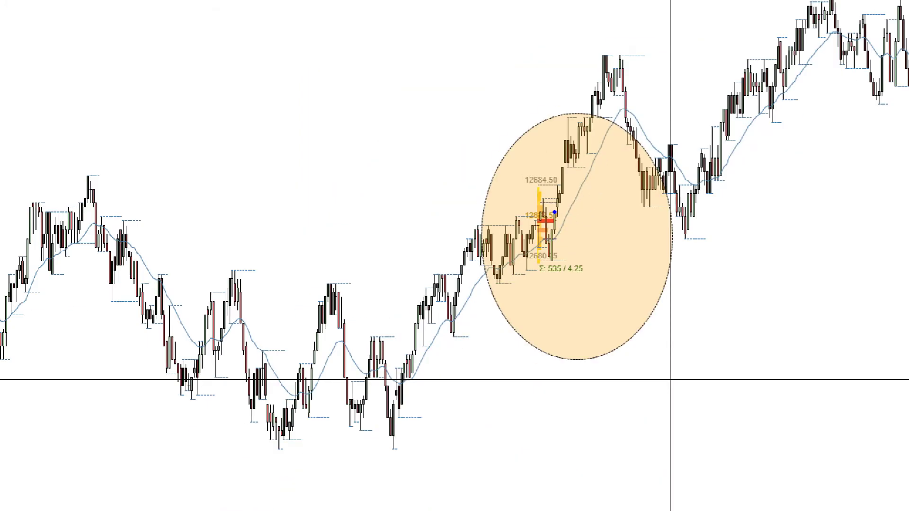
Draw a temporary rising line along the tops of the volume bars leading up to the 15:20 spike, and clear it.
{"action": "mouse_move", "coordinate": [466, 452]}
{"action": "left_mouse_down"}
{"action": "mouse_move", "coordinate": [453, 464]}
{"action": "mouse_move", "coordinate": [477, 446]}
{"action": "left_mouse_up"}
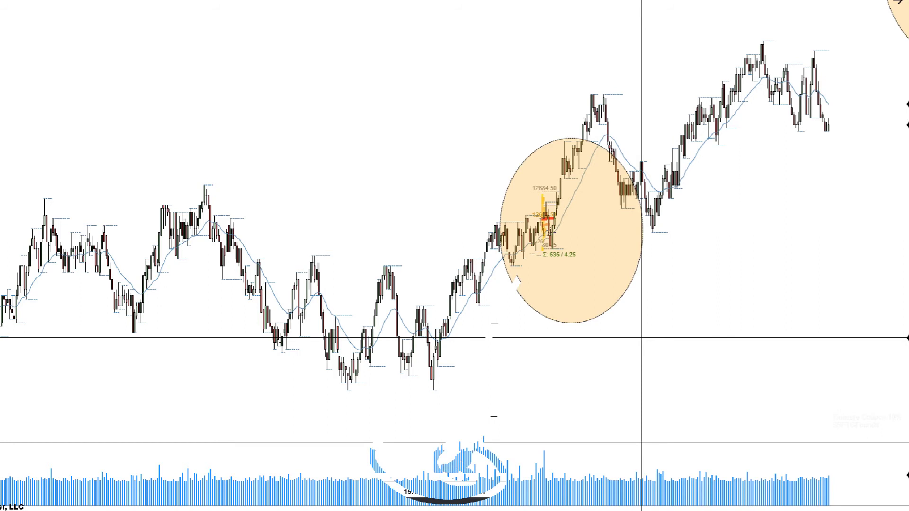
{"action": "left_click_drag", "start_coordinate": [519, 356], "coordinate": [487, 383]}
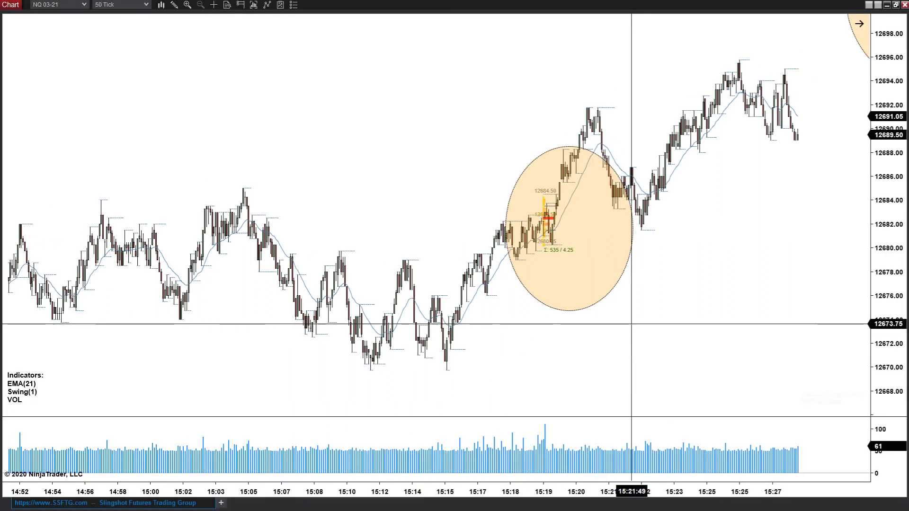
{"action": "left_click_drag", "start_coordinate": [457, 439], "coordinate": [567, 422]}
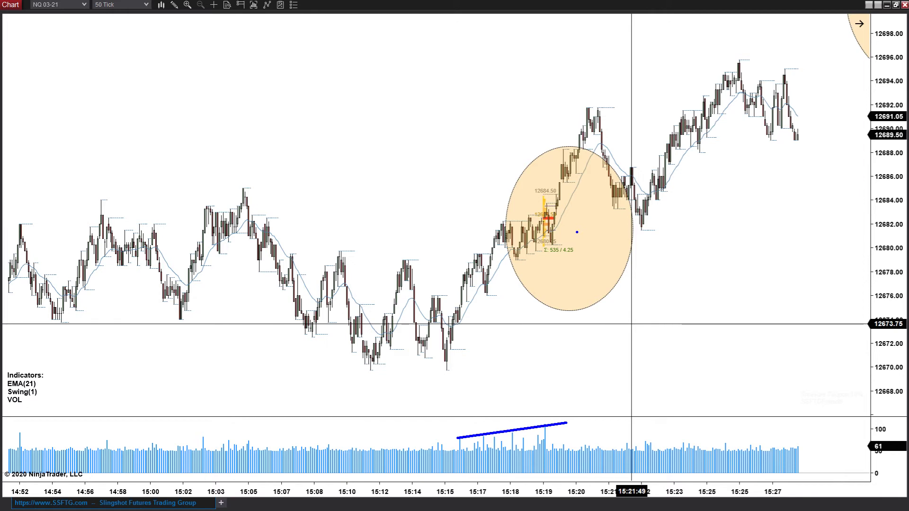
{"action": "key", "text": "Escape"}
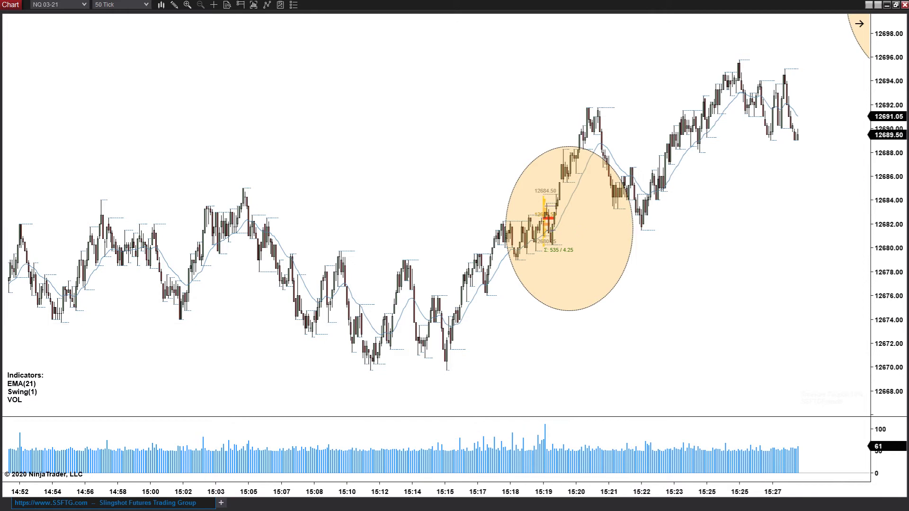
Move on to the volume spikes near 15:32 and point them out with a temporary screen marking.
{"action": "left_click_drag", "start_coordinate": [750, 303], "coordinate": [335, 303]}
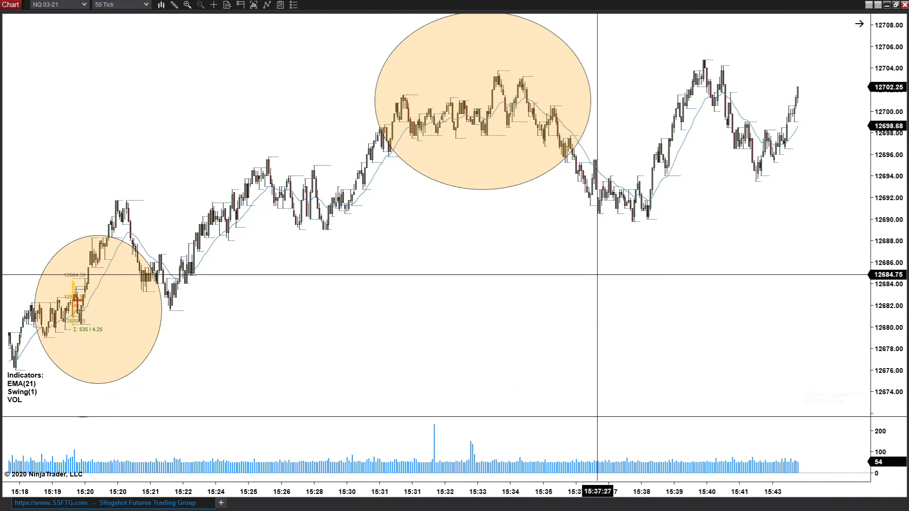
{"action": "mouse_move", "coordinate": [301, 457]}
{"action": "left_mouse_down"}
{"action": "mouse_move", "coordinate": [441, 431]}
{"action": "mouse_move", "coordinate": [432, 304]}
{"action": "left_mouse_up"}
{"action": "key", "text": "e"}
{"action": "key", "text": "Escape"}
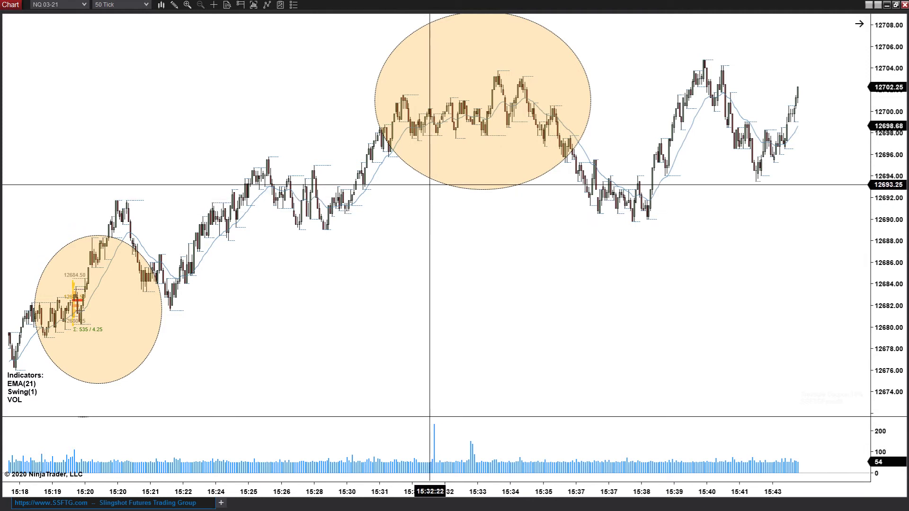
Place an Order Flow Volume Profile inside the large ellipse and stretch it across the candles from about 15:31 to 15:36.
{"action": "left_click", "coordinate": [445, 135]}
{"action": "left_click", "coordinate": [429, 120]}
{"action": "mouse_move", "coordinate": [428, 121]}
{"action": "left_mouse_down"}
{"action": "mouse_move", "coordinate": [381, 120]}
{"action": "mouse_move", "coordinate": [562, 114]}
{"action": "left_mouse_up"}
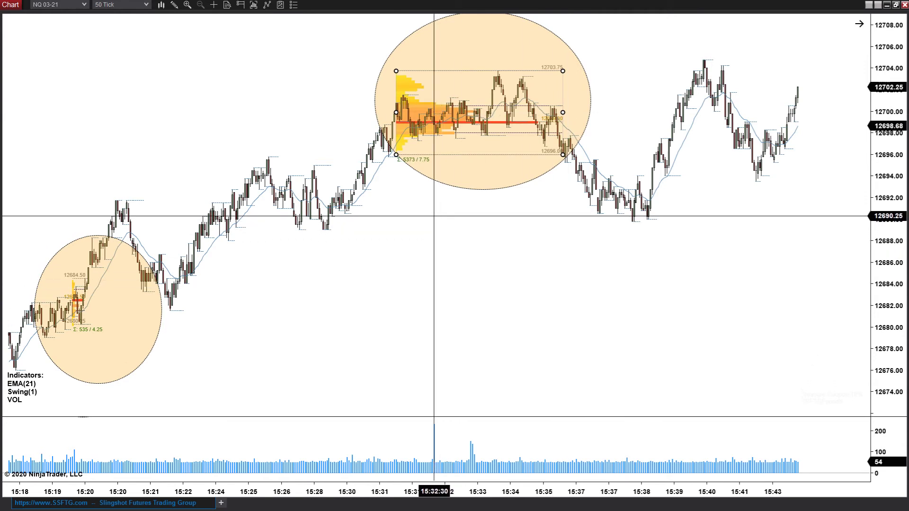
{"action": "left_click", "coordinate": [472, 292]}
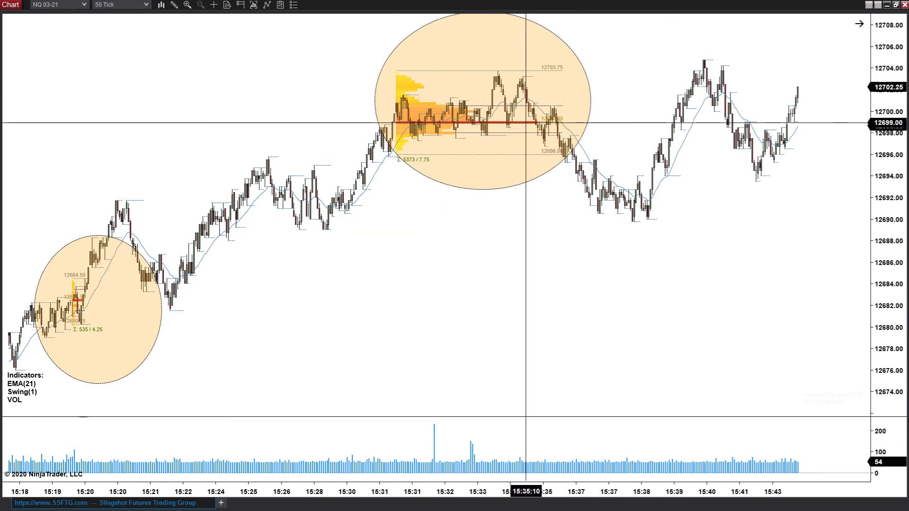
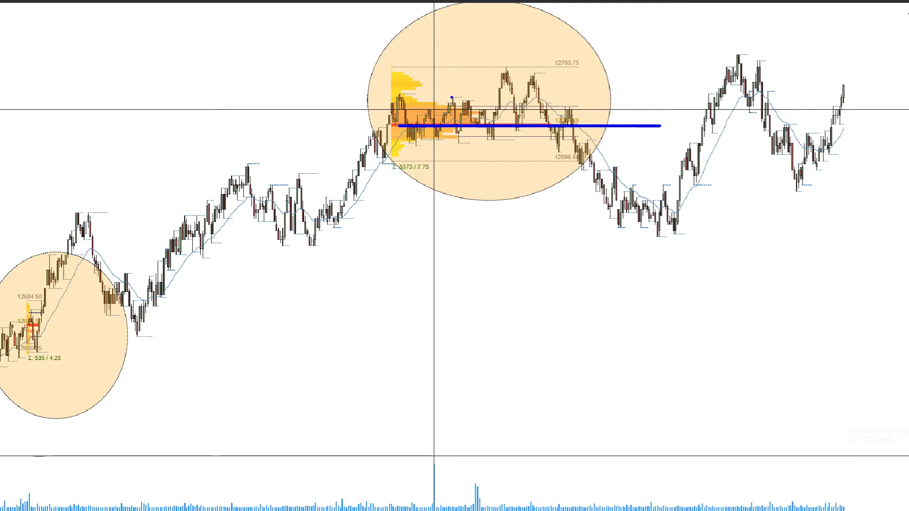
Mark the highest-volume level of the large ellipse's profile with a temporary line, arrow the spike candle, and trace the price swings after it.
{"action": "left_click_drag", "start_coordinate": [451, 97], "coordinate": [456, 144]}
{"action": "key", "text": "e"}
{"action": "left_click_drag", "start_coordinate": [391, 124], "coordinate": [739, 124]}
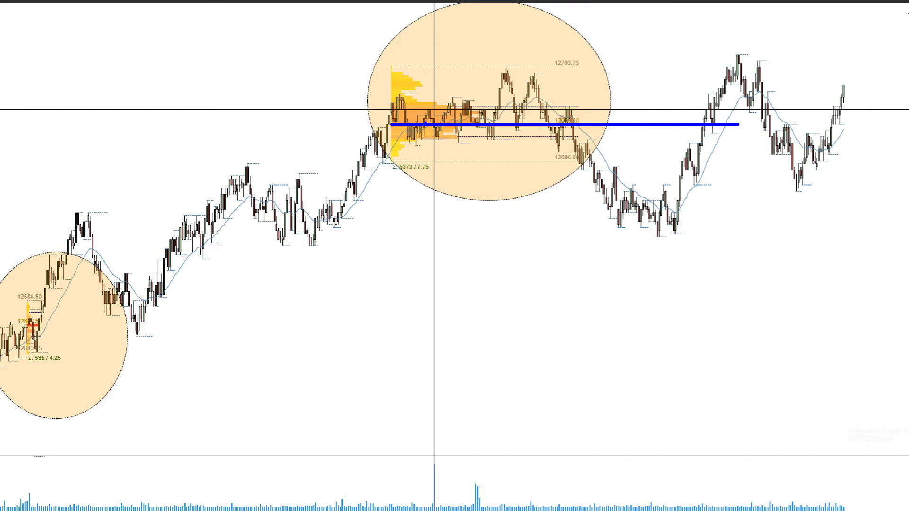
{"action": "left_click_drag", "start_coordinate": [432, 114], "coordinate": [438, 86]}
{"action": "left_click_drag", "start_coordinate": [433, 139], "coordinate": [453, 99]}
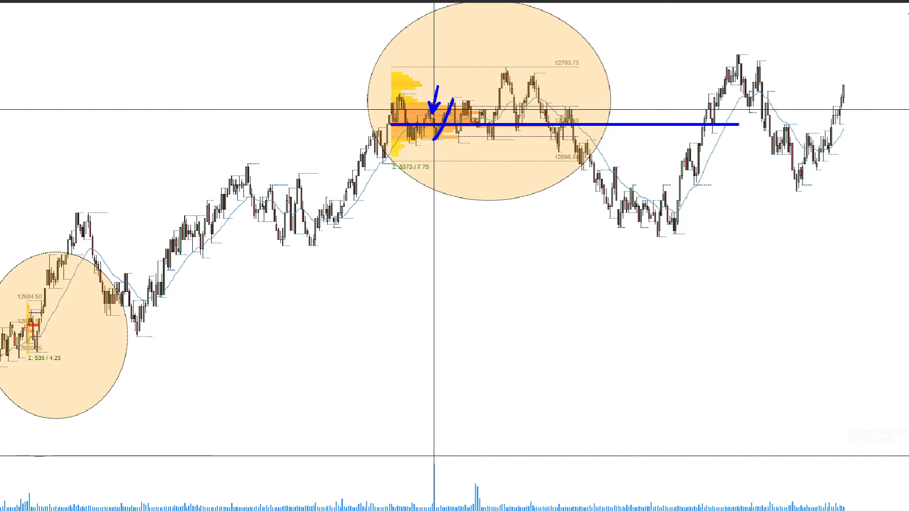
{"action": "mouse_move", "coordinate": [453, 98]}
{"action": "left_mouse_down"}
{"action": "mouse_move", "coordinate": [458, 141]}
{"action": "mouse_move", "coordinate": [471, 98]}
{"action": "mouse_move", "coordinate": [486, 142]}
{"action": "mouse_move", "coordinate": [500, 95]}
{"action": "mouse_move", "coordinate": [515, 124]}
{"action": "mouse_move", "coordinate": [534, 73]}
{"action": "mouse_move", "coordinate": [553, 144]}
{"action": "mouse_move", "coordinate": [564, 112]}
{"action": "mouse_move", "coordinate": [567, 121]}
{"action": "left_mouse_up"}
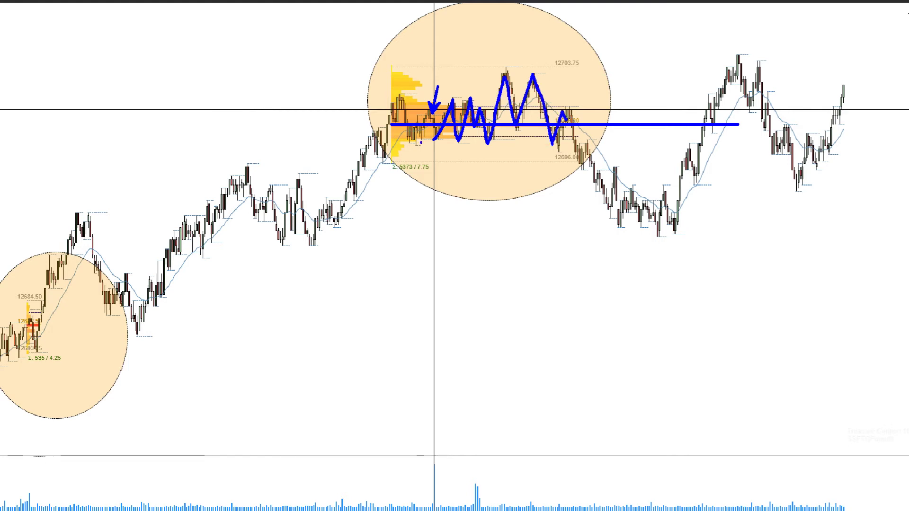
Add a temporary line along the lows with an arrow beneath, point out the 50 Tick interval, and erase all markings.
{"action": "left_click_drag", "start_coordinate": [421, 143], "coordinate": [421, 191]}
{"action": "left_click_drag", "start_coordinate": [397, 140], "coordinate": [745, 140]}
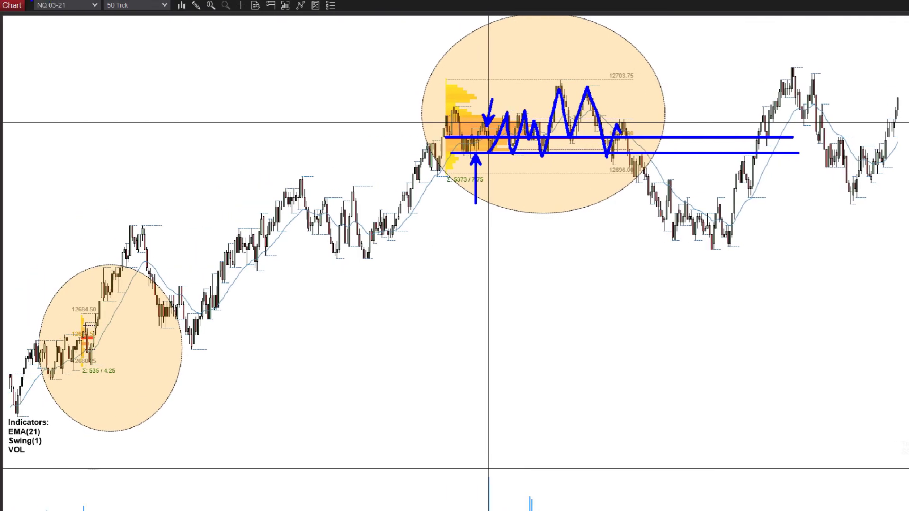
{"action": "left_click_drag", "start_coordinate": [122, 23], "coordinate": [183, 102]}
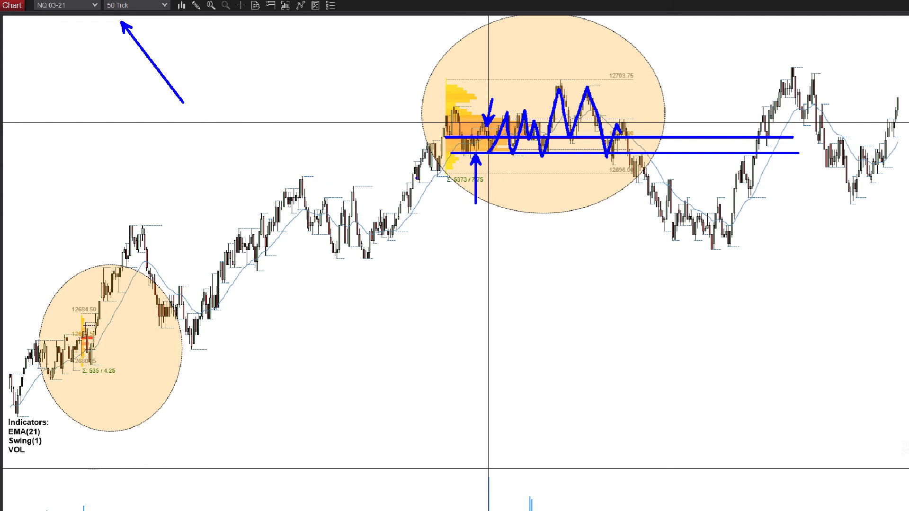
{"action": "key", "text": "e"}
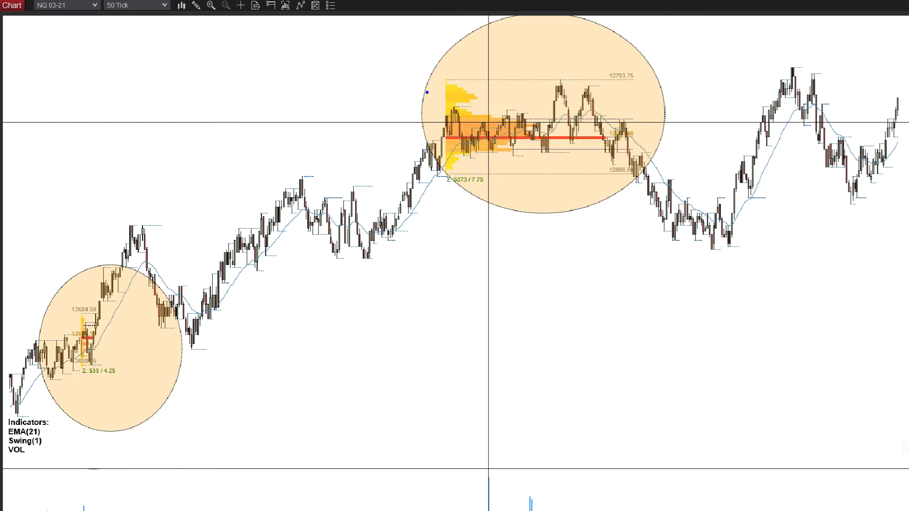
Frame the profile's price range inside the large ellipse with a temporary rectangle, and clear it.
{"action": "mouse_move", "coordinate": [425, 93]}
{"action": "left_mouse_down"}
{"action": "mouse_move", "coordinate": [680, 171]}
{"action": "mouse_move", "coordinate": [695, 167]}
{"action": "left_mouse_up"}
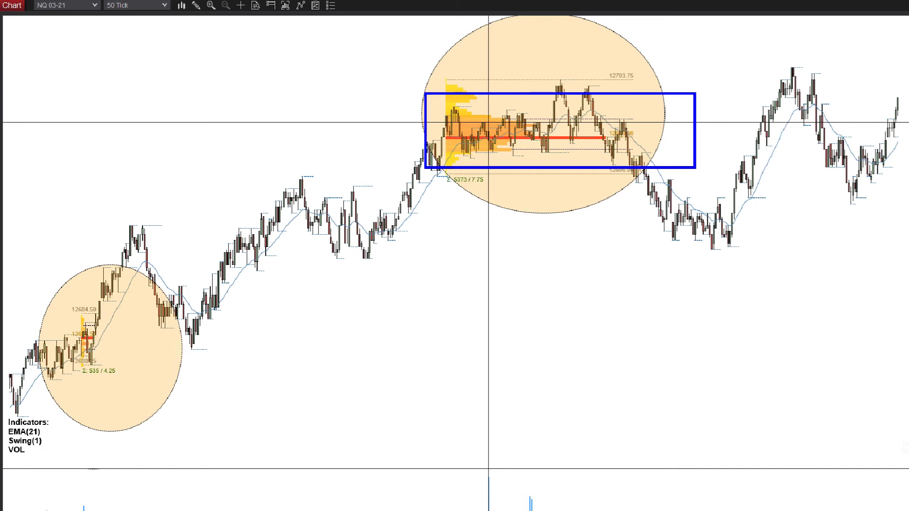
{"action": "mouse_move", "coordinate": [447, 182]}
{"action": "left_mouse_down"}
{"action": "mouse_move", "coordinate": [493, 94]}
{"action": "mouse_move", "coordinate": [490, 127]}
{"action": "left_mouse_up"}
{"action": "key", "text": "e"}
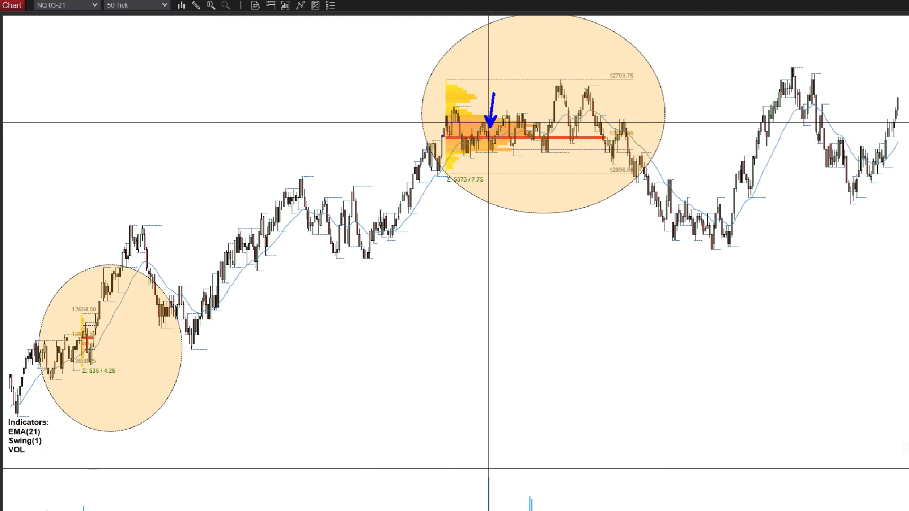
Sketch a temporary line at the highest-volume level, a falling-and-recovering path and the sideways swings around it, and clear them.
{"action": "left_click_drag", "start_coordinate": [447, 138], "coordinate": [704, 139]}
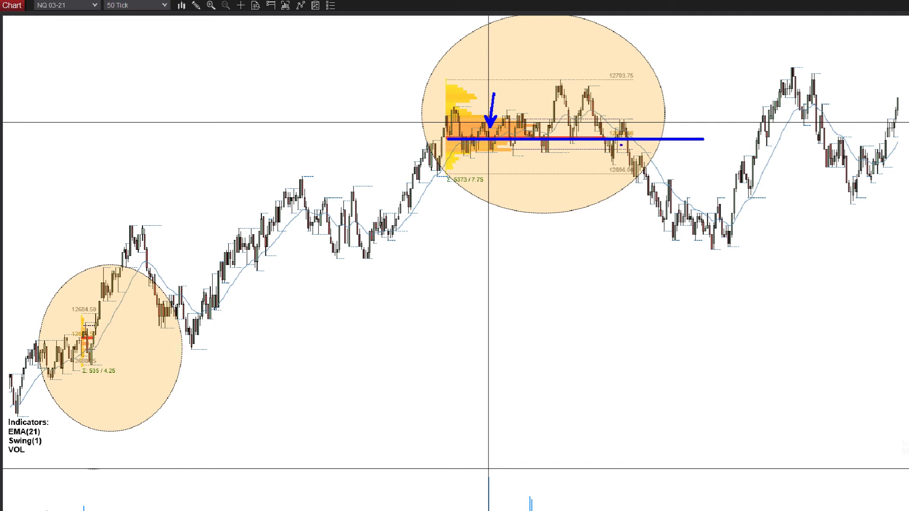
{"action": "left_click_drag", "start_coordinate": [492, 141], "coordinate": [521, 284]}
{"action": "mouse_move", "coordinate": [487, 248]}
{"action": "left_mouse_down"}
{"action": "mouse_move", "coordinate": [534, 299]}
{"action": "mouse_move", "coordinate": [569, 226]}
{"action": "left_mouse_up"}
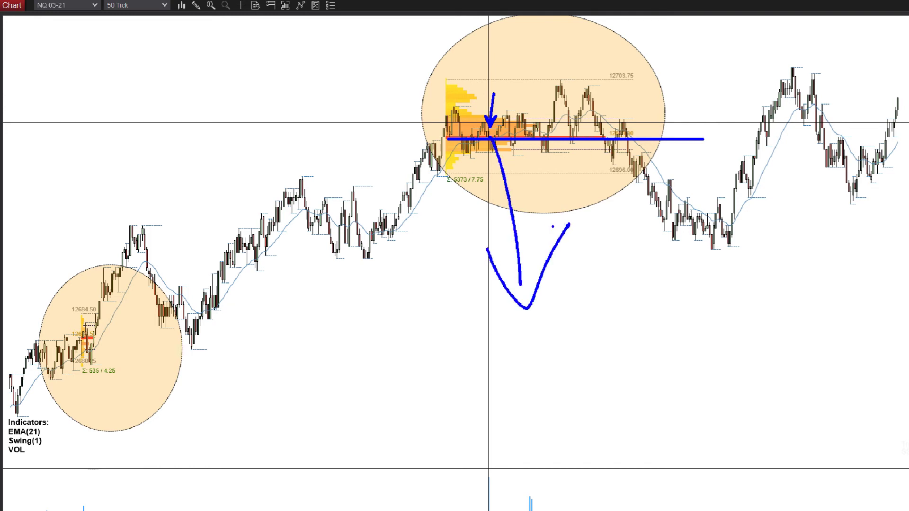
{"action": "mouse_move", "coordinate": [480, 107]}
{"action": "left_mouse_down"}
{"action": "mouse_move", "coordinate": [540, 125]}
{"action": "mouse_move", "coordinate": [547, 136]}
{"action": "left_mouse_up"}
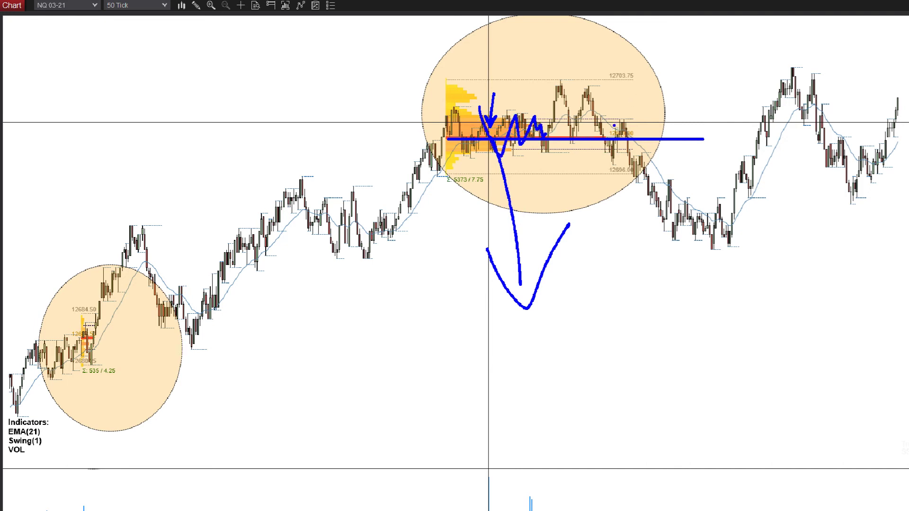
{"action": "key", "text": "e"}
{"action": "key", "text": "Escape"}
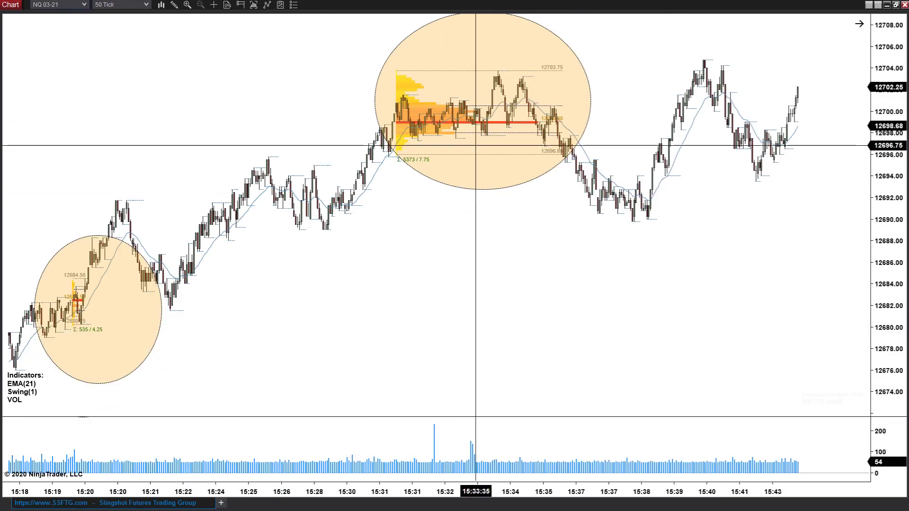
Move on to the ellipse around 16:33 and point out the volume spikes near 16:07 and 16:33 with temporary markings.
{"action": "left_click_drag", "start_coordinate": [688, 282], "coordinate": [438, 316]}
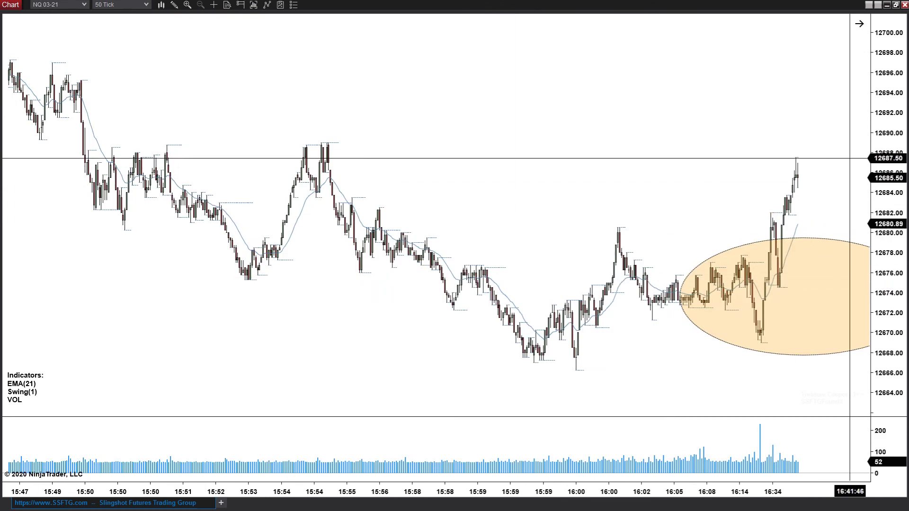
{"action": "left_click_drag", "start_coordinate": [673, 162], "coordinate": [298, 171]}
{"action": "left_click_drag", "start_coordinate": [731, 331], "coordinate": [791, 334]}
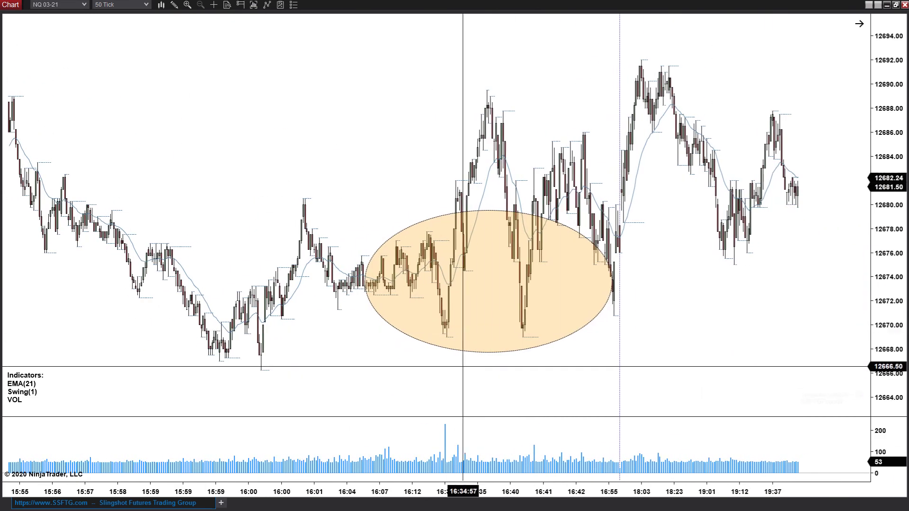
{"action": "left_click_drag", "start_coordinate": [374, 453], "coordinate": [392, 447]}
{"action": "mouse_move", "coordinate": [442, 418]}
{"action": "left_mouse_down"}
{"action": "mouse_move", "coordinate": [439, 450]}
{"action": "mouse_move", "coordinate": [459, 468]}
{"action": "left_mouse_up"}
{"action": "key", "text": "Escape"}
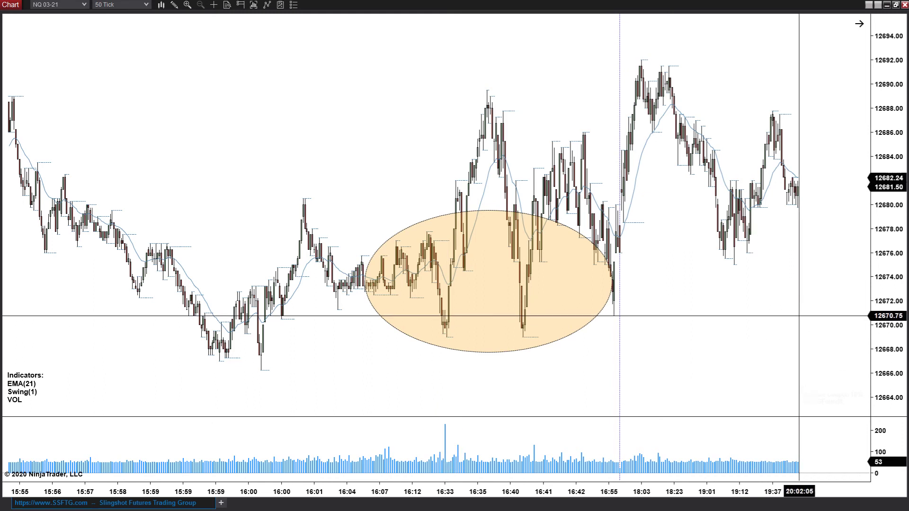
Place an Order Flow Volume Profile on the 16:33 low inside the ellipse, covering the few candles at the volume spike.
{"action": "left_click", "coordinate": [443, 316]}
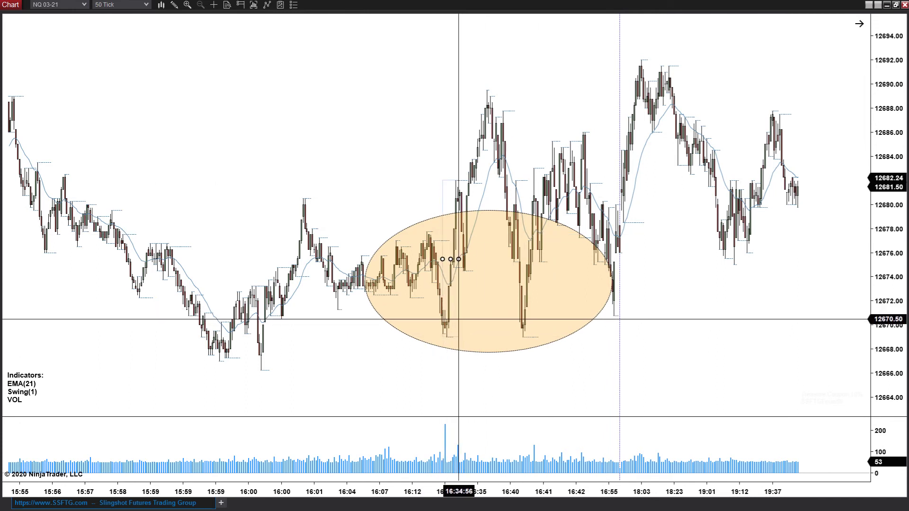
{"action": "left_click", "coordinate": [452, 319]}
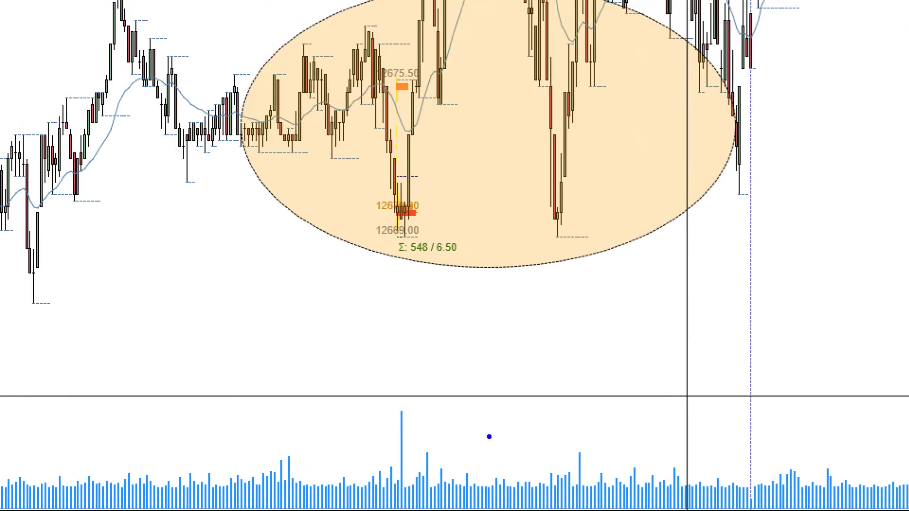
Link the new profile's highest-volume level to its volume spike and to the earlier candles near 16:00 with temporary lines and arrows, and erase them.
{"action": "left_click_drag", "start_coordinate": [380, 214], "coordinate": [442, 214]}
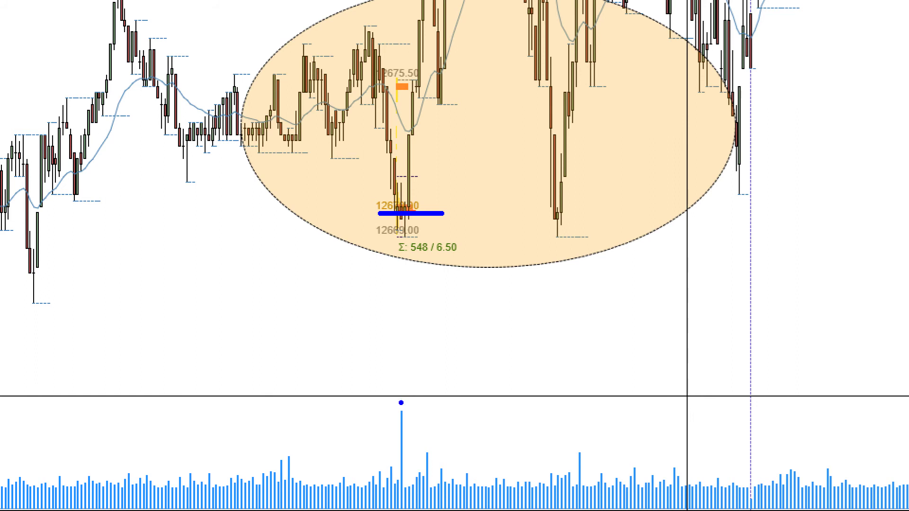
{"action": "left_click_drag", "start_coordinate": [401, 401], "coordinate": [401, 253]}
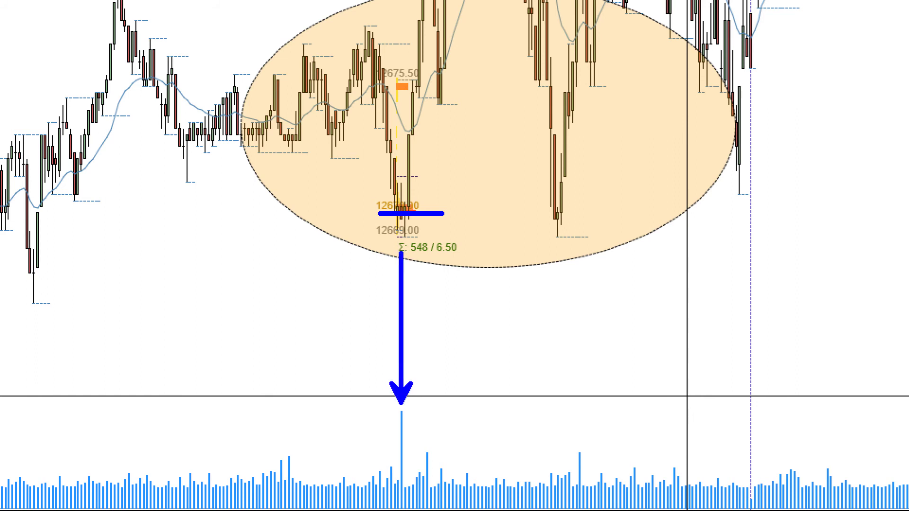
{"action": "left_click_drag", "start_coordinate": [378, 214], "coordinate": [1, 213]}
{"action": "left_click_drag", "start_coordinate": [228, 287], "coordinate": [182, 248]}
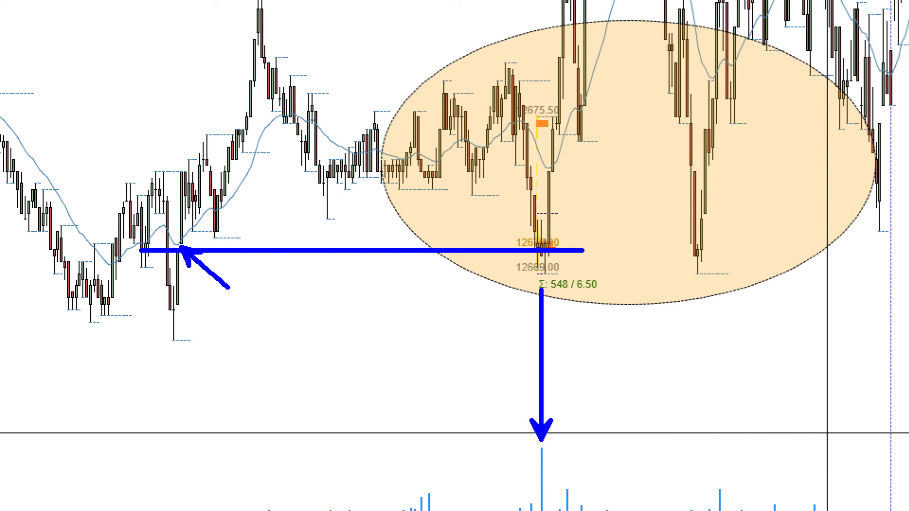
{"action": "key", "text": "e"}
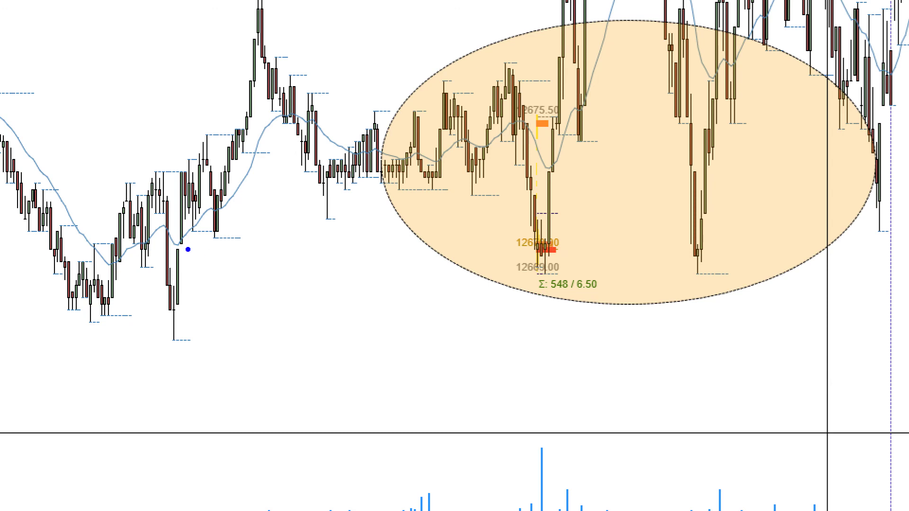
Point an arrow at the earlier candle near 16:00 and circle the new profile's highest-volume area temporarily, and clear both markings.
{"action": "left_click_drag", "start_coordinate": [188, 246], "coordinate": [261, 285]}
{"action": "mouse_move", "coordinate": [547, 226]}
{"action": "left_mouse_down"}
{"action": "mouse_move", "coordinate": [507, 272]}
{"action": "mouse_move", "coordinate": [588, 291]}
{"action": "left_mouse_up"}
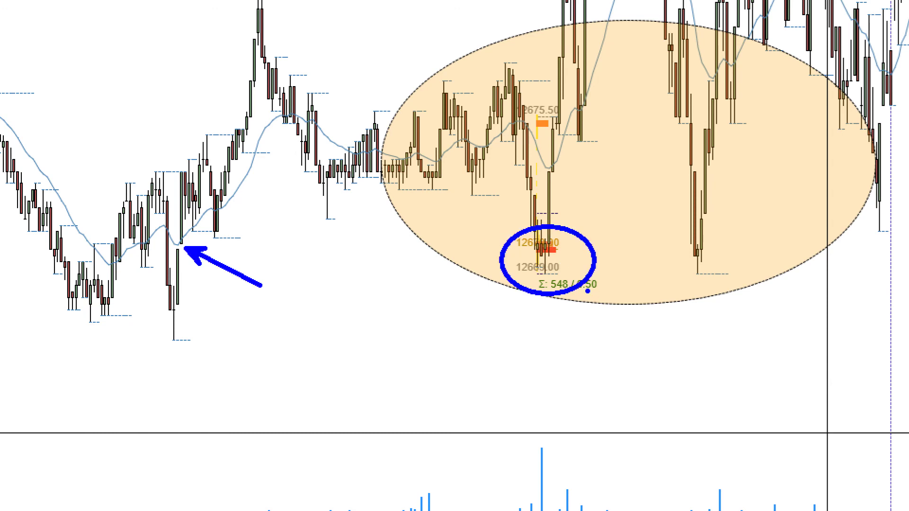
{"action": "key", "text": "Escape"}
Bring the most recent bars of the 50-tick chart into view, up to about 06:35.
{"action": "scroll", "coordinate": [727, 331], "scroll_direction": "down", "scroll_amount": 5}
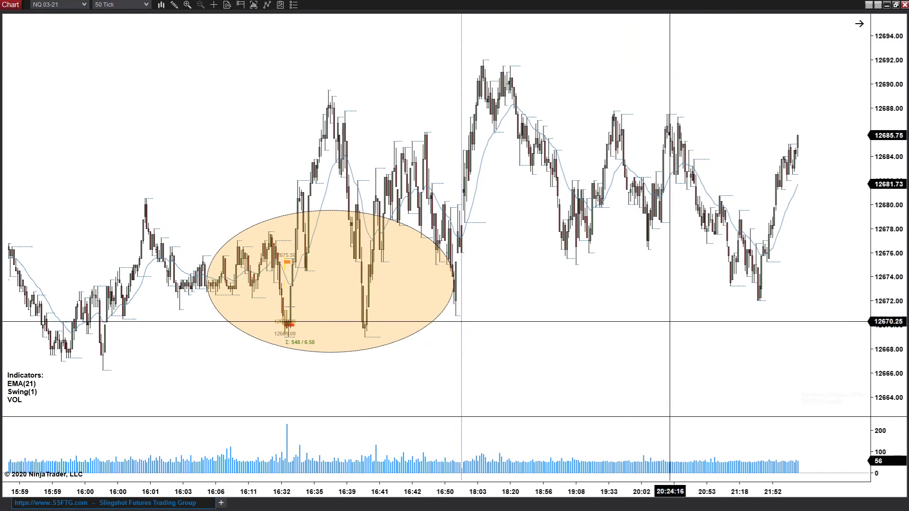
{"action": "scroll", "coordinate": [664, 319], "scroll_direction": "down", "scroll_amount": 15}
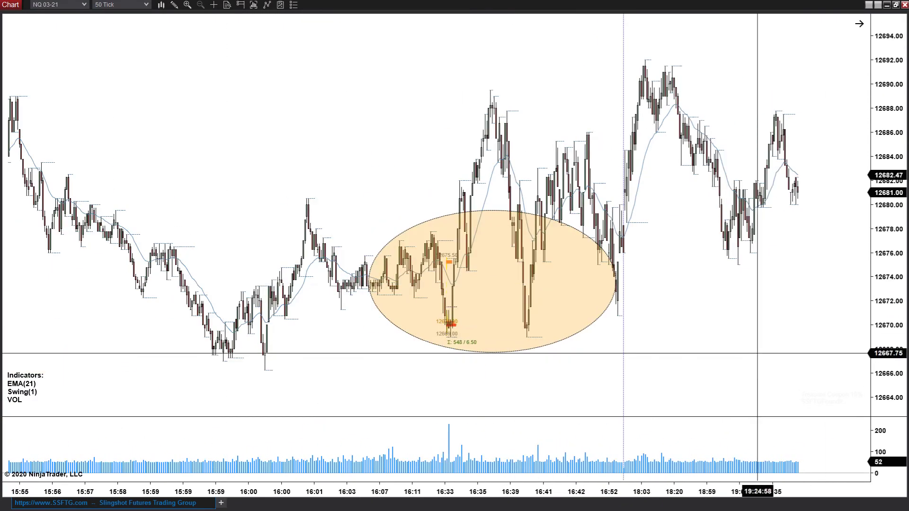
{"action": "scroll", "coordinate": [757, 353], "scroll_direction": "down", "scroll_amount": 15}
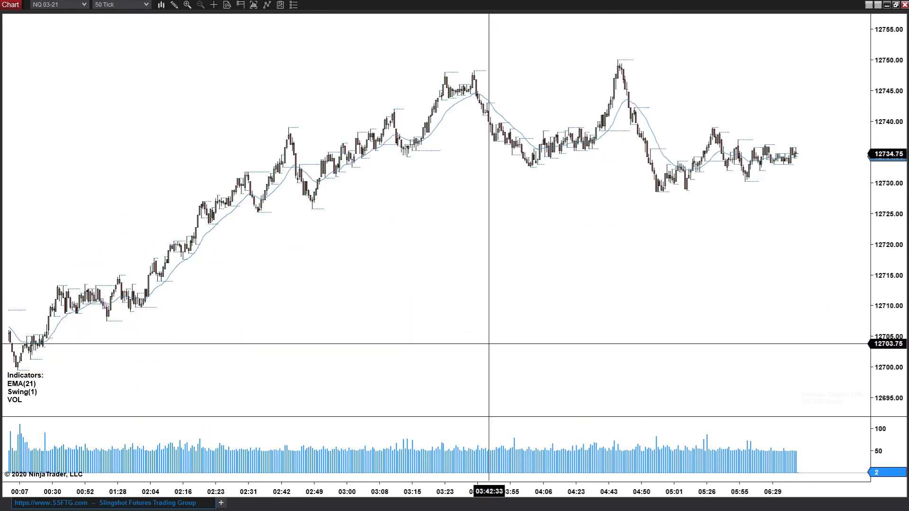
{"action": "scroll", "coordinate": [683, 312], "scroll_direction": "down", "scroll_amount": 5}
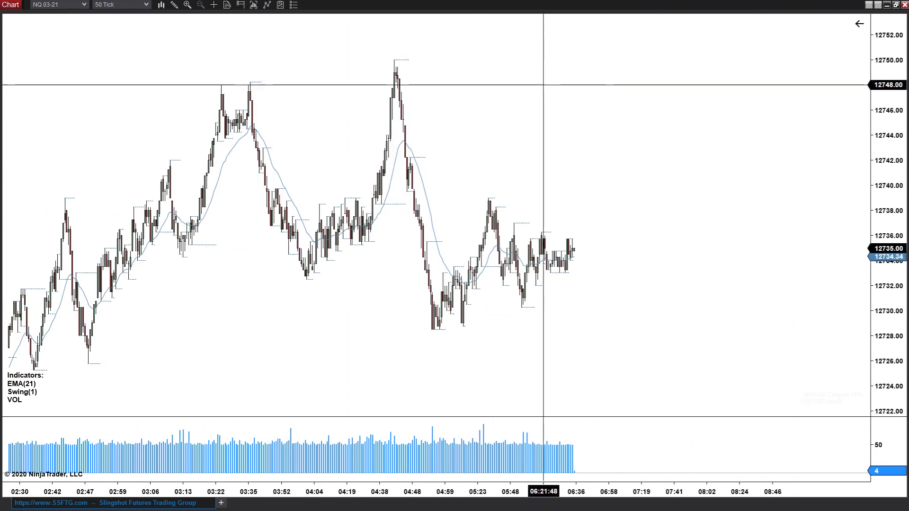
{"action": "scroll", "coordinate": [544, 85], "scroll_direction": "up", "scroll_amount": 5}
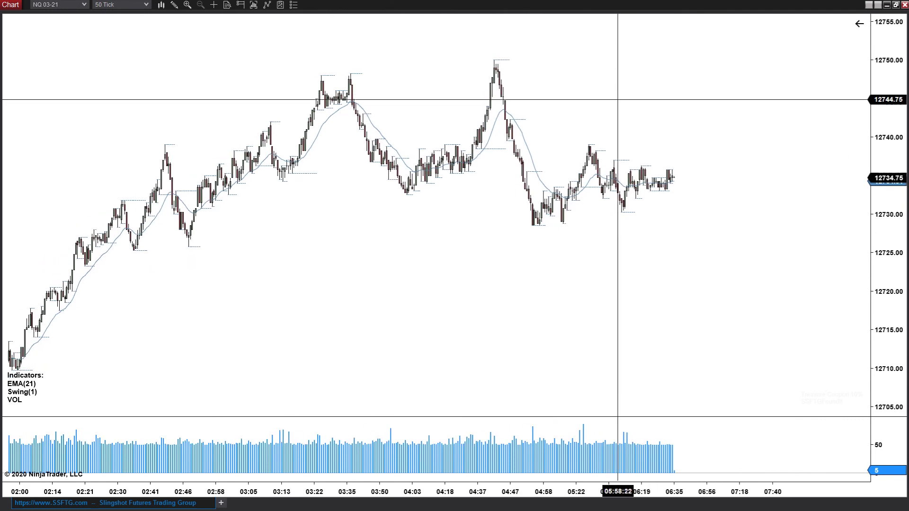